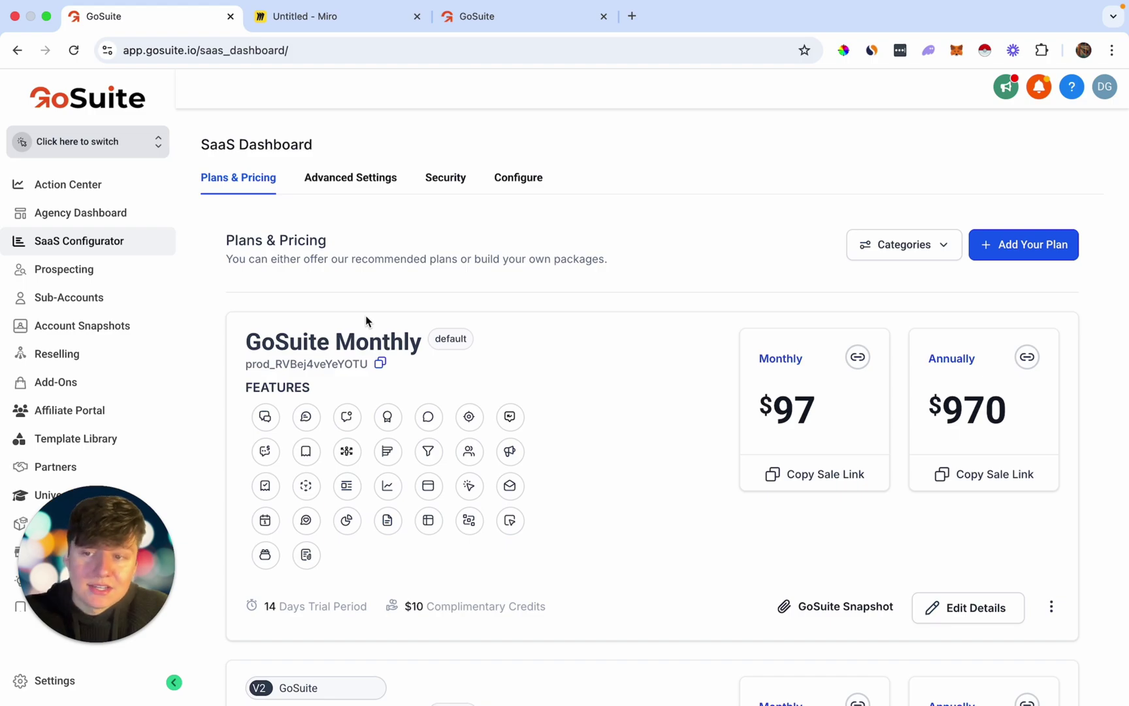
Start creating a new sub-account and choose to add the account manually
{"action": "left_click", "coordinate": [72, 303]}
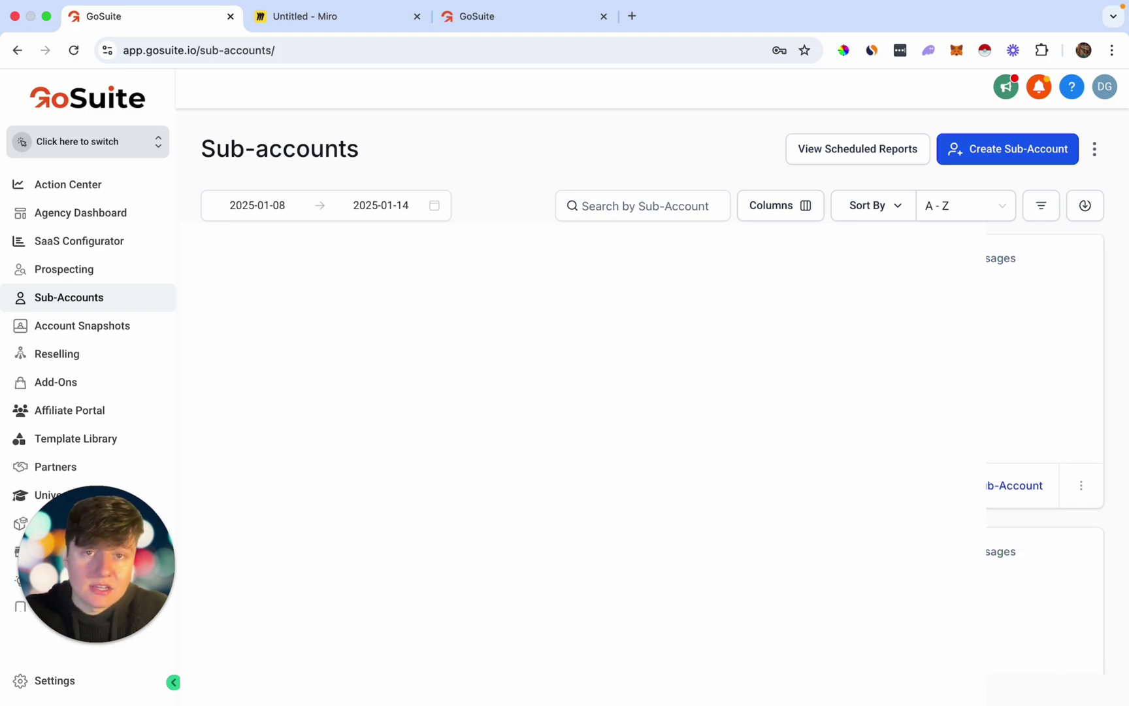
{"action": "left_click", "coordinate": [985, 163]}
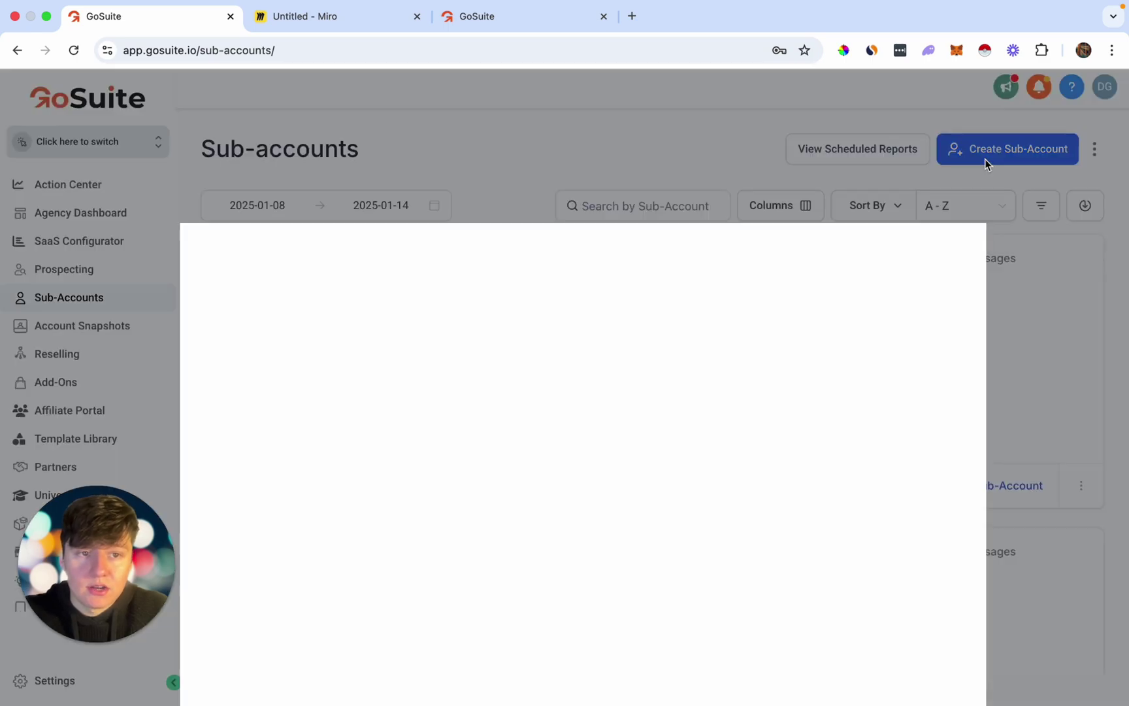
{"action": "left_click", "coordinate": [194, 451]}
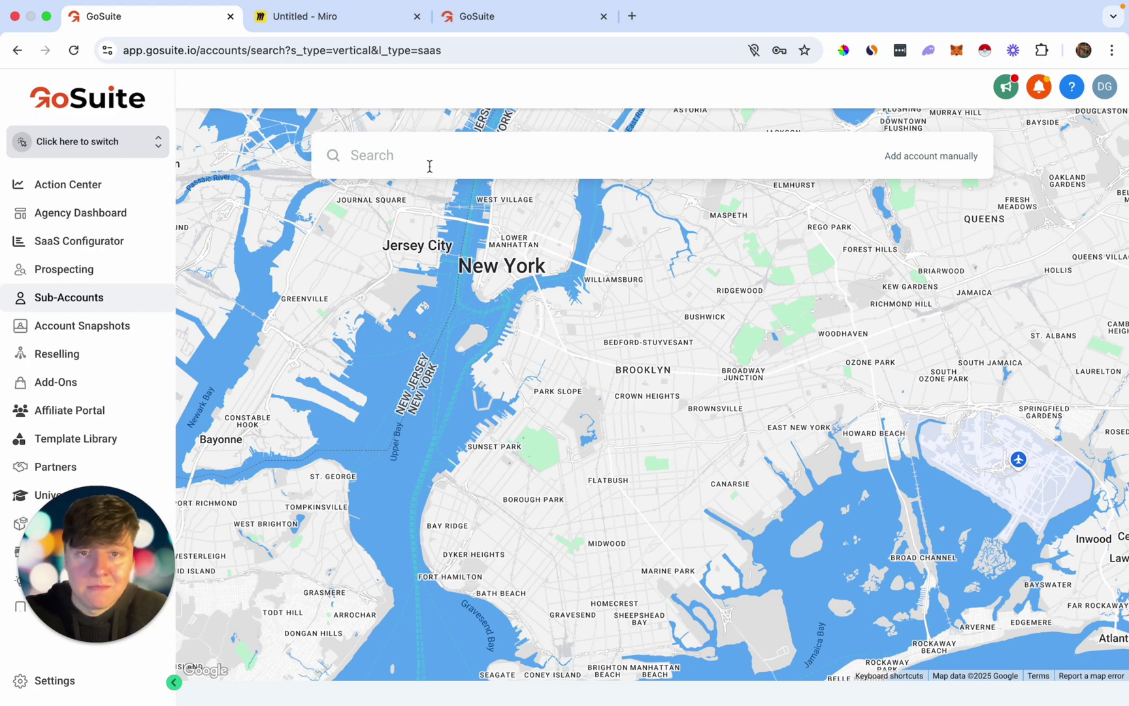
{"action": "left_click", "coordinate": [921, 163]}
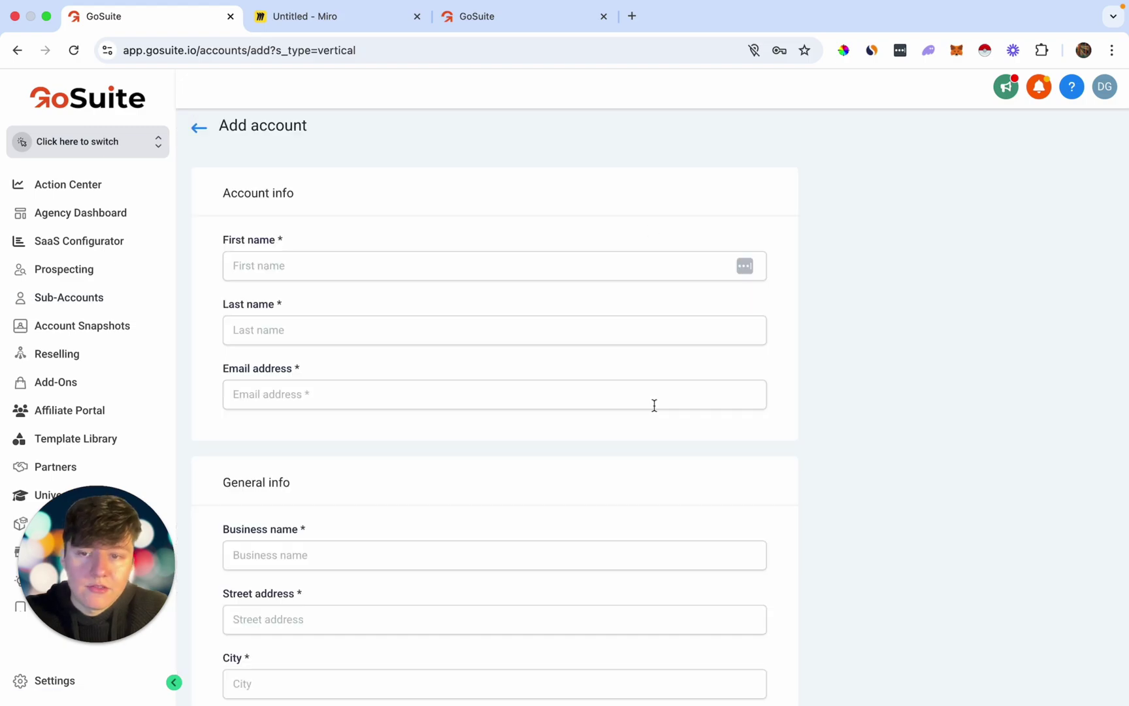
Complete the account form with the business name Abc Pest Control and the contact and address details, and save the account
{"action": "scroll", "coordinate": [602, 446], "scroll_direction": "down", "scroll_amount": 1}
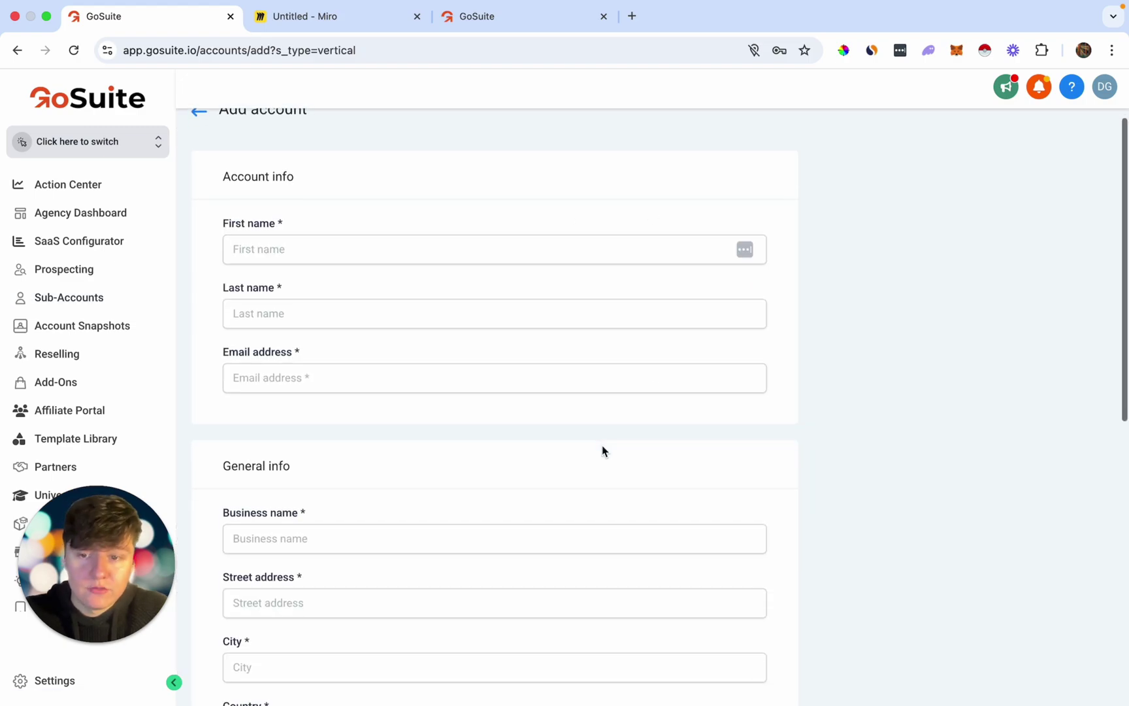
{"action": "scroll", "coordinate": [602, 449], "scroll_direction": "down", "scroll_amount": 3}
{"action": "scroll", "coordinate": [602, 449], "scroll_direction": "up", "scroll_amount": 4}
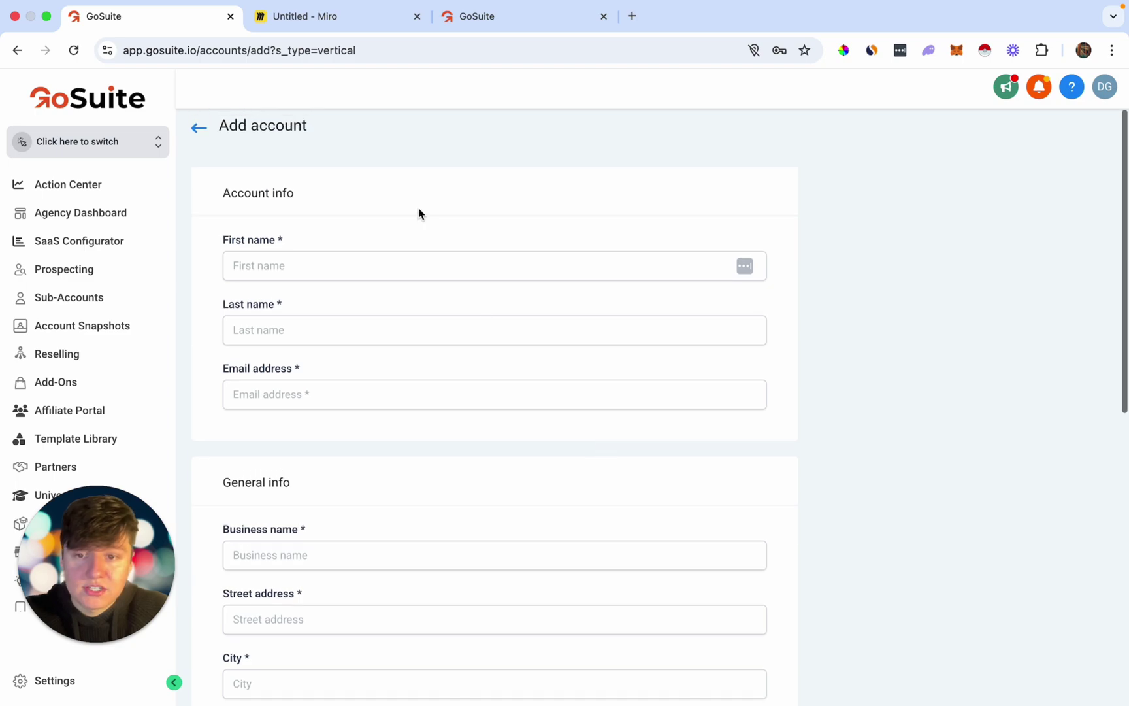
{"action": "scroll", "coordinate": [348, 332], "scroll_direction": "down", "scroll_amount": 4}
{"action": "scroll", "coordinate": [345, 416], "scroll_direction": "down", "scroll_amount": 1}
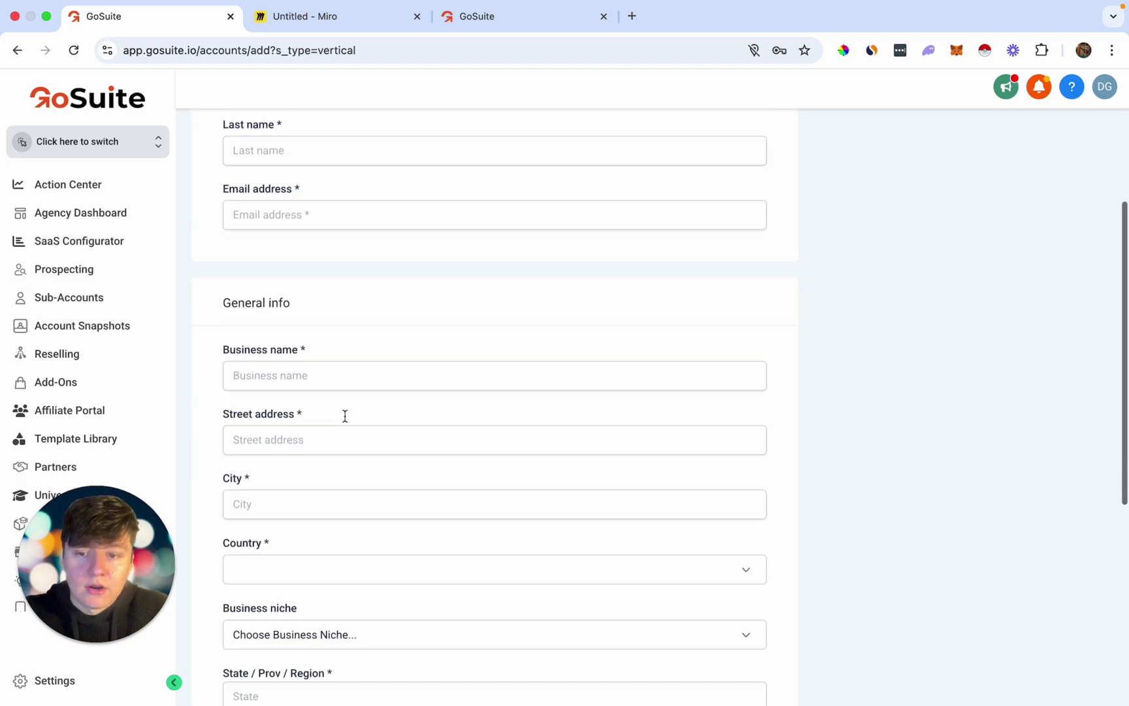
{"action": "left_click", "coordinate": [284, 370]}
{"action": "left_click", "coordinate": [335, 419]}
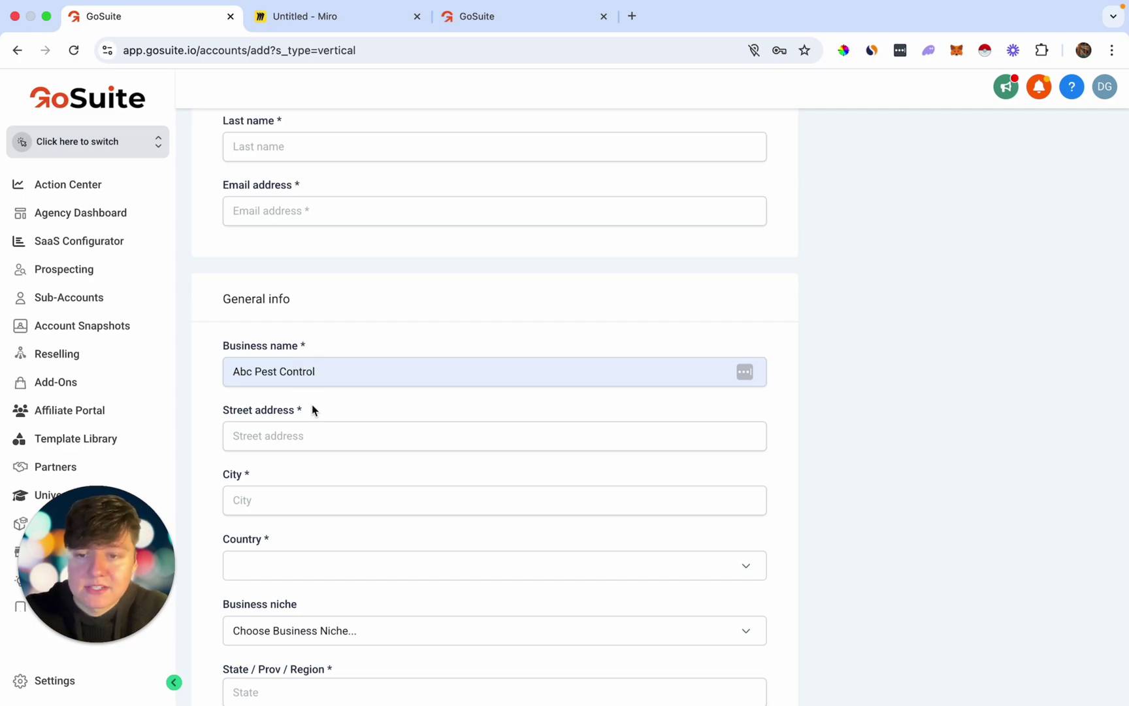
{"action": "scroll", "coordinate": [313, 408], "scroll_direction": "down", "scroll_amount": 3}
{"action": "scroll", "coordinate": [394, 520], "scroll_direction": "down", "scroll_amount": 8}
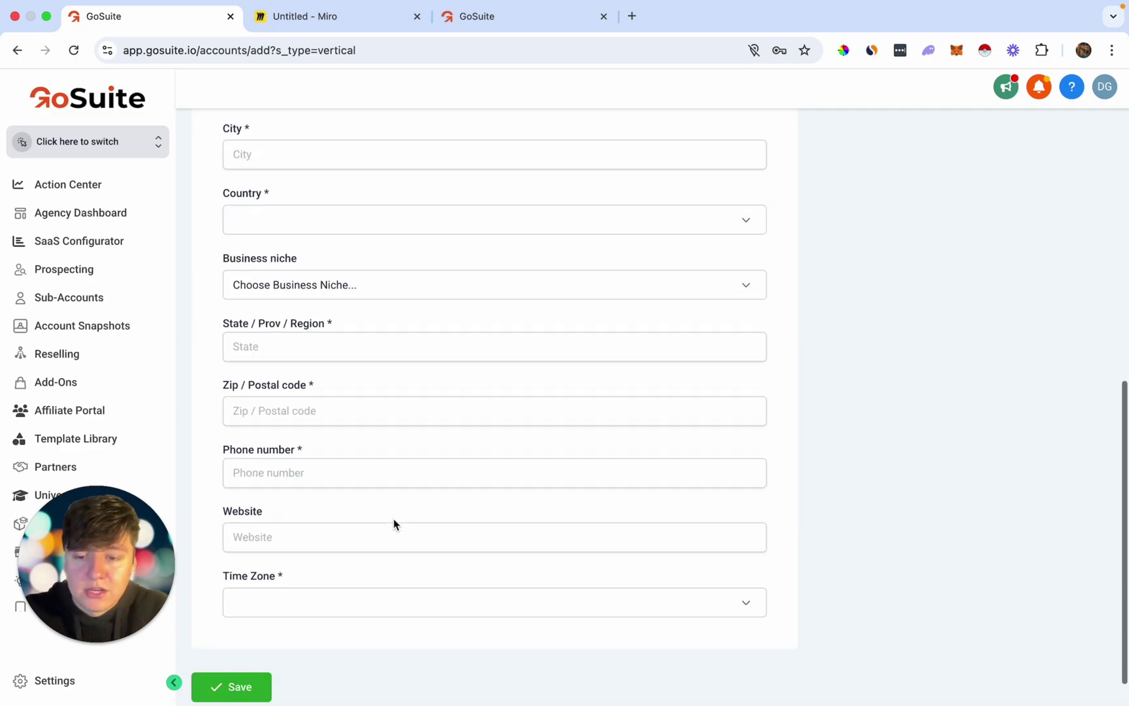
{"action": "scroll", "coordinate": [394, 520], "scroll_direction": "down", "scroll_amount": 2}
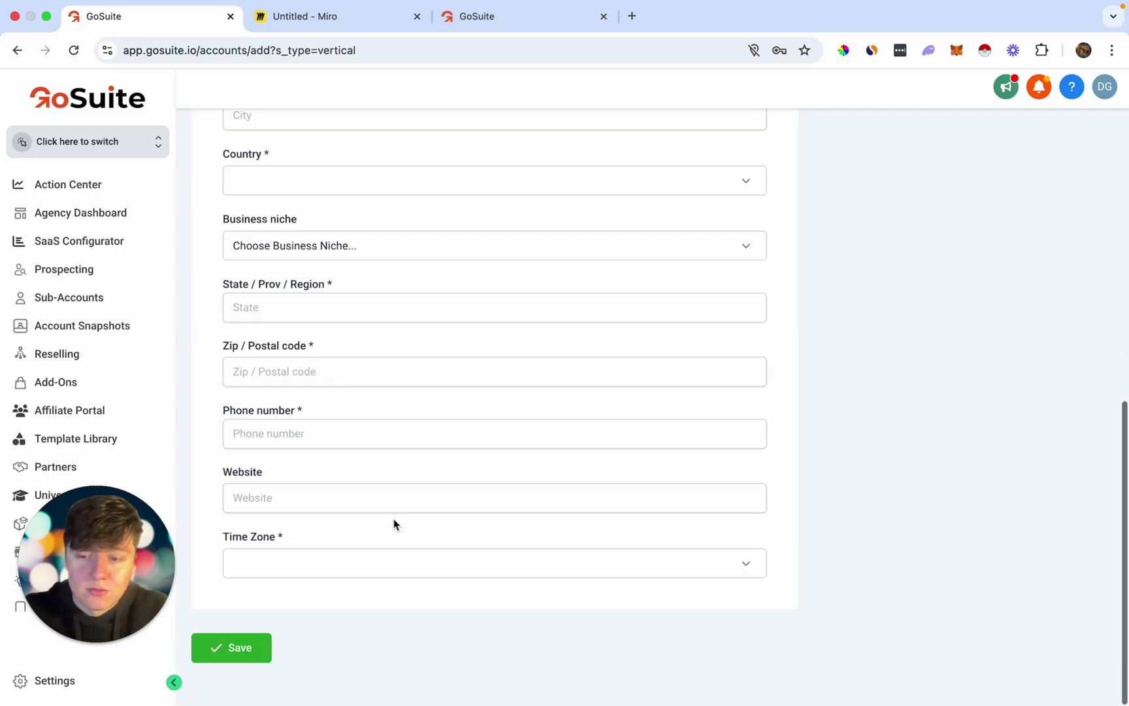
{"action": "left_click", "coordinate": [236, 656]}
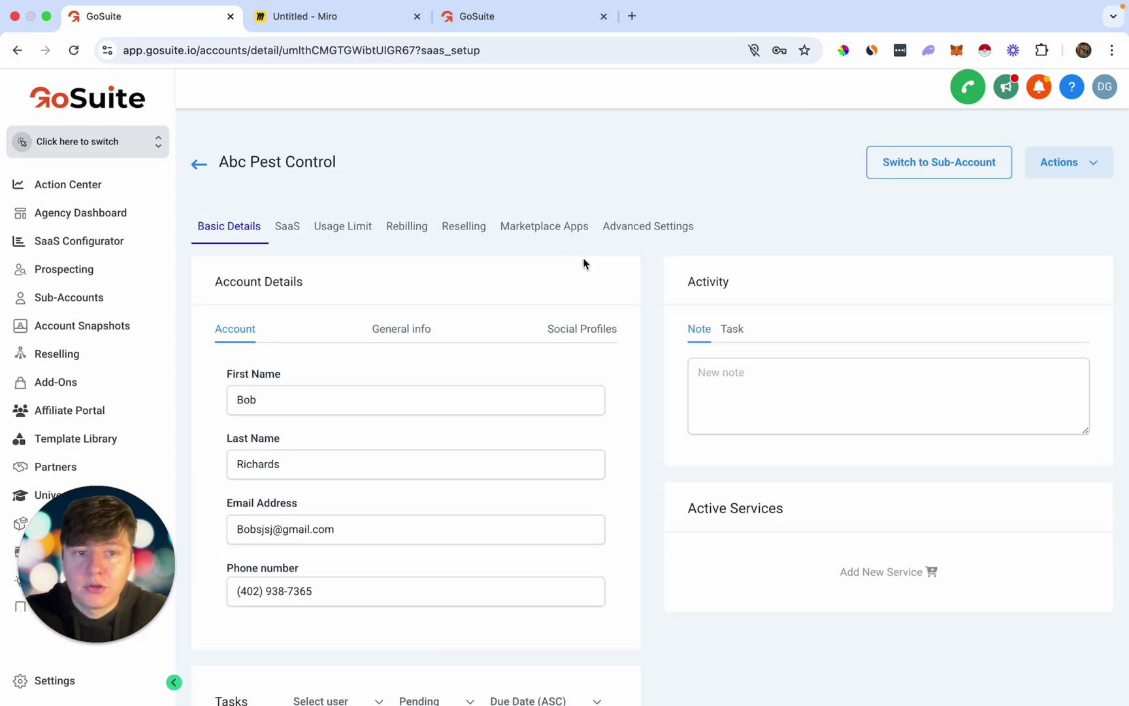
Switch to the Abc Pest Control sub-account and look through the list of available sub-accounts
{"action": "left_click", "coordinate": [913, 169]}
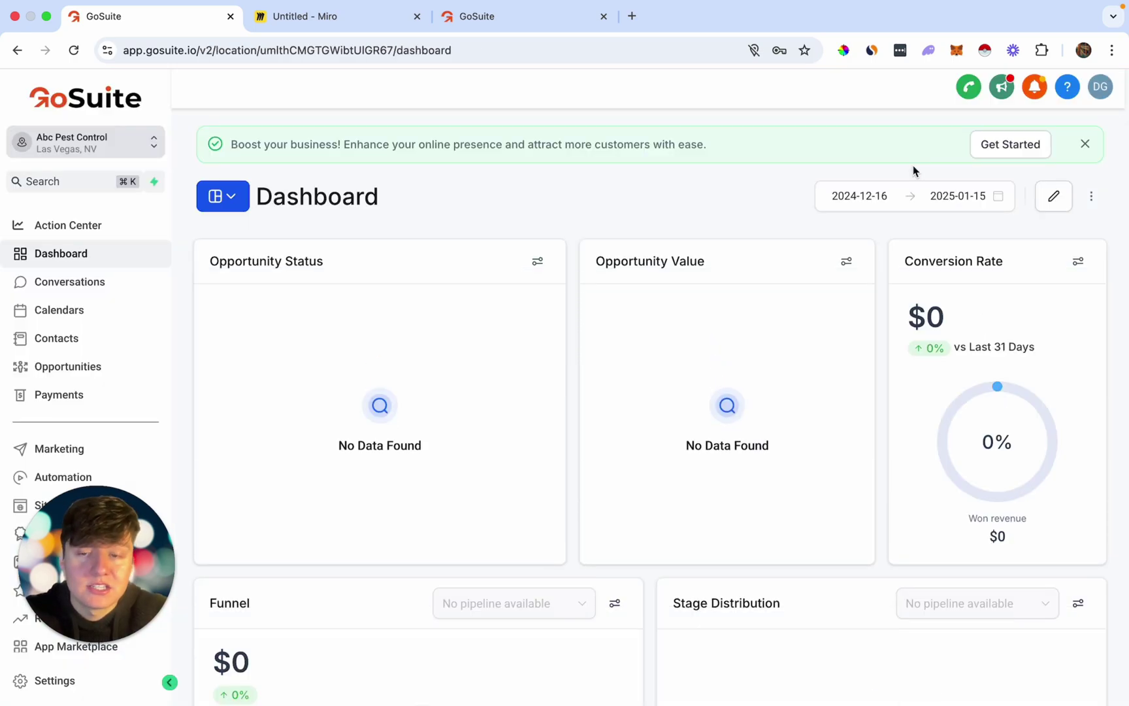
{"action": "left_click", "coordinate": [141, 147]}
{"action": "scroll", "coordinate": [451, 347], "scroll_direction": "down", "scroll_amount": 5}
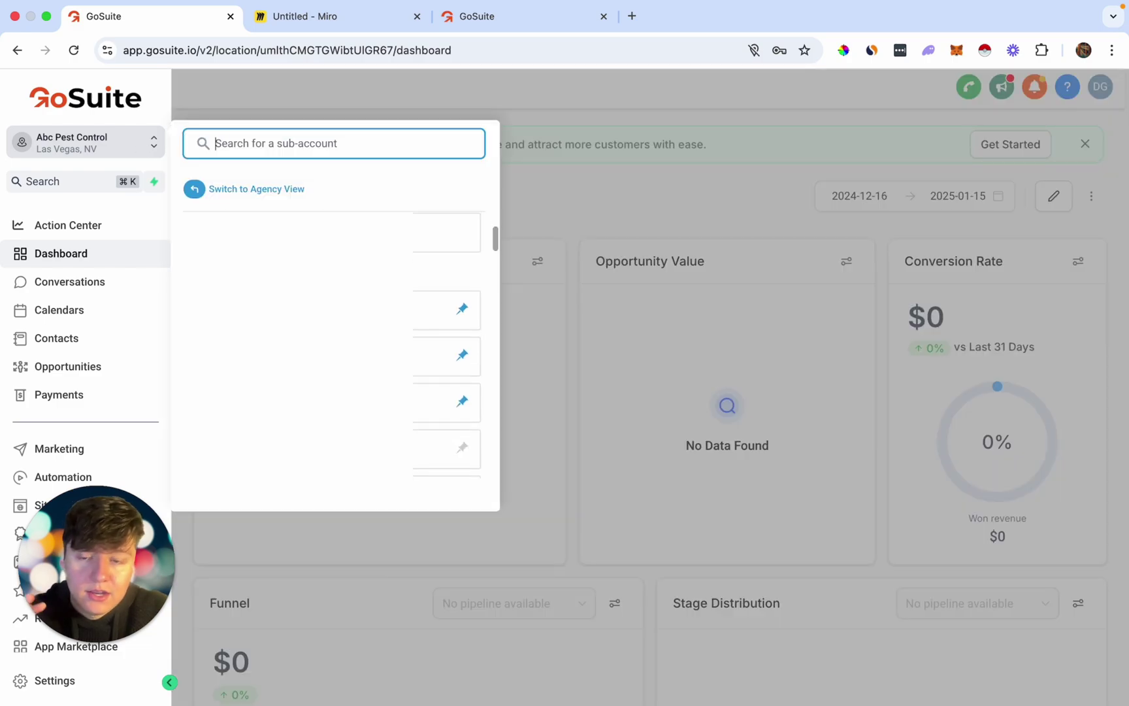
{"action": "scroll", "coordinate": [451, 388], "scroll_direction": "down", "scroll_amount": 3}
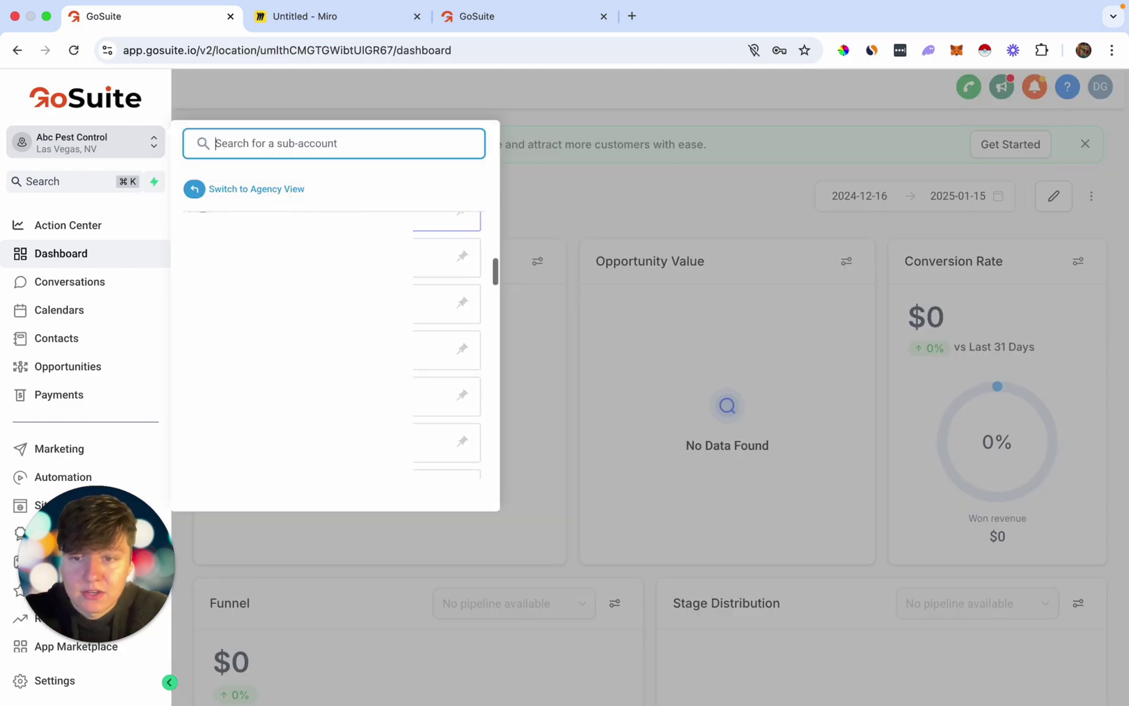
{"action": "left_click", "coordinate": [562, 205]}
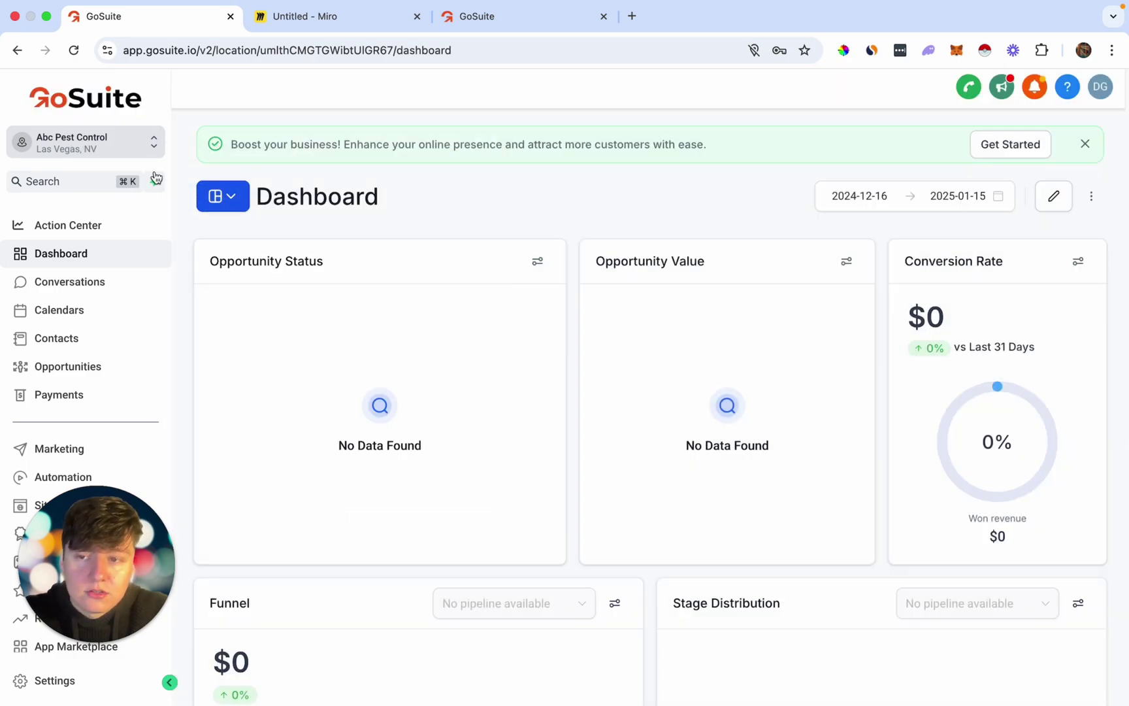
Create a new Conversation AI bot of the Appointment booking type in the sub-account's settings
{"action": "left_click", "coordinate": [57, 681]}
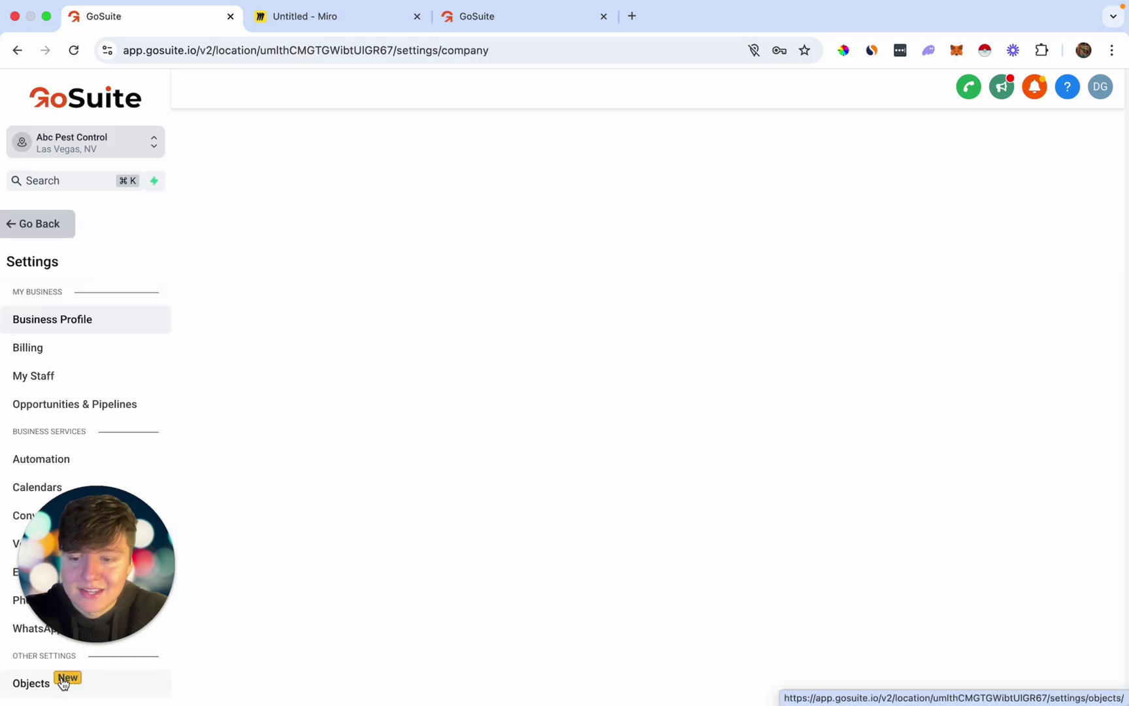
{"action": "scroll", "coordinate": [63, 430], "scroll_direction": "down", "scroll_amount": 2}
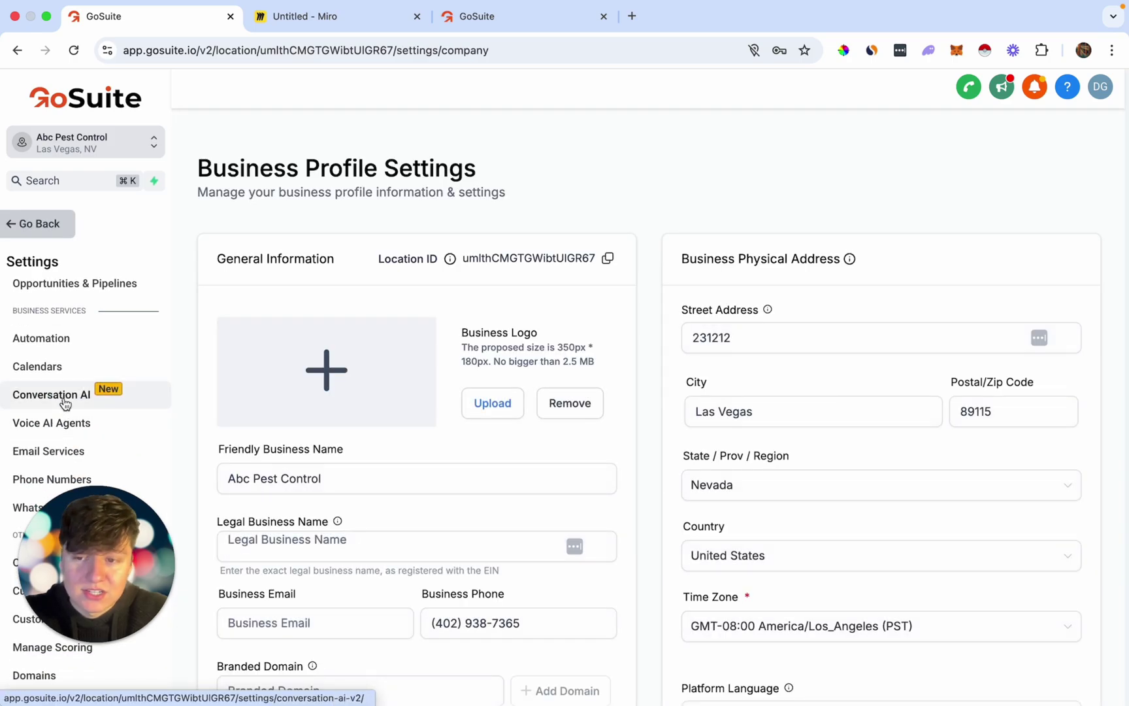
{"action": "left_click", "coordinate": [64, 401]}
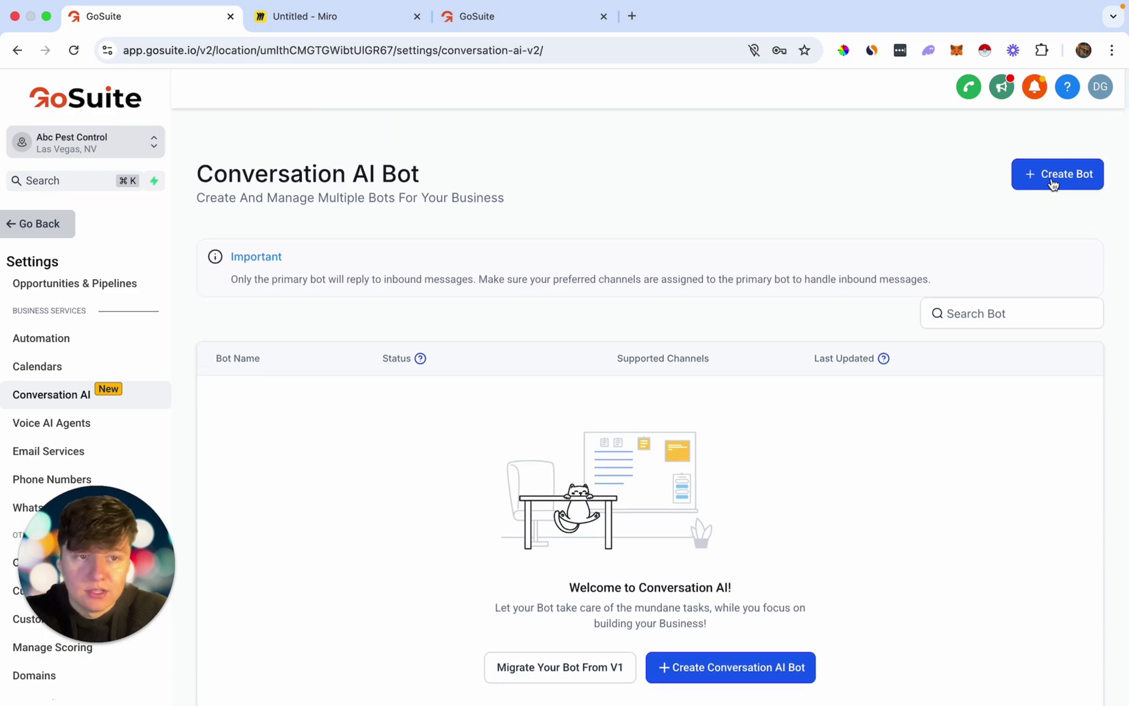
{"action": "left_click", "coordinate": [1039, 174]}
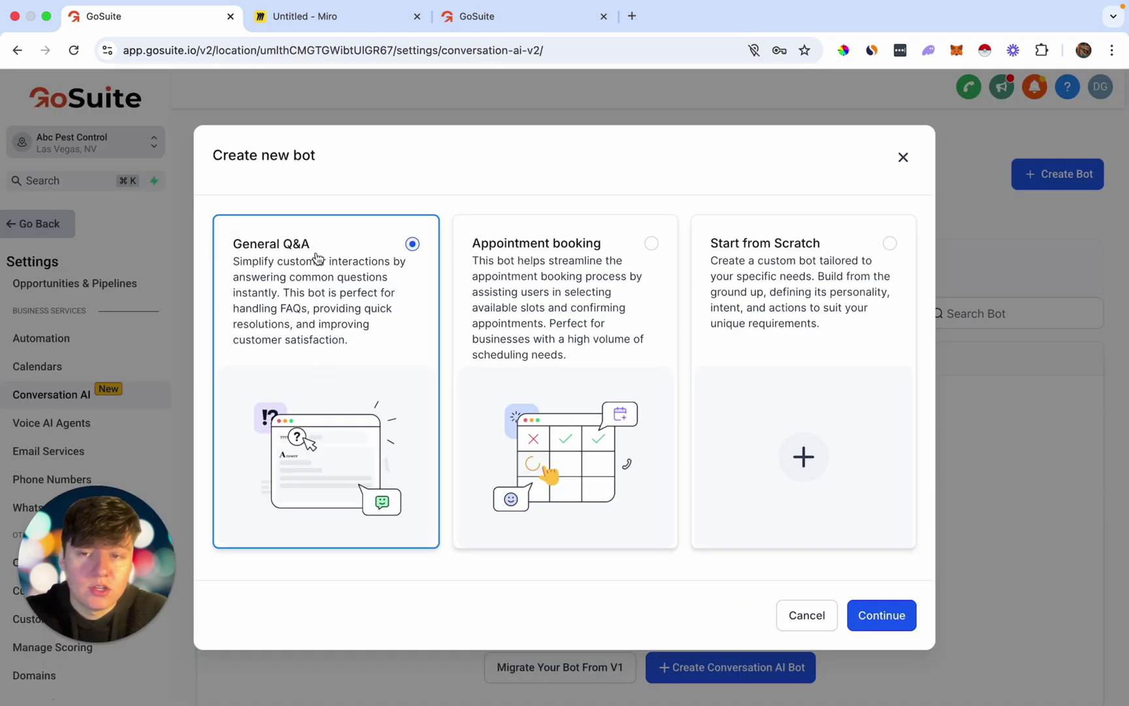
{"action": "left_click", "coordinate": [650, 247]}
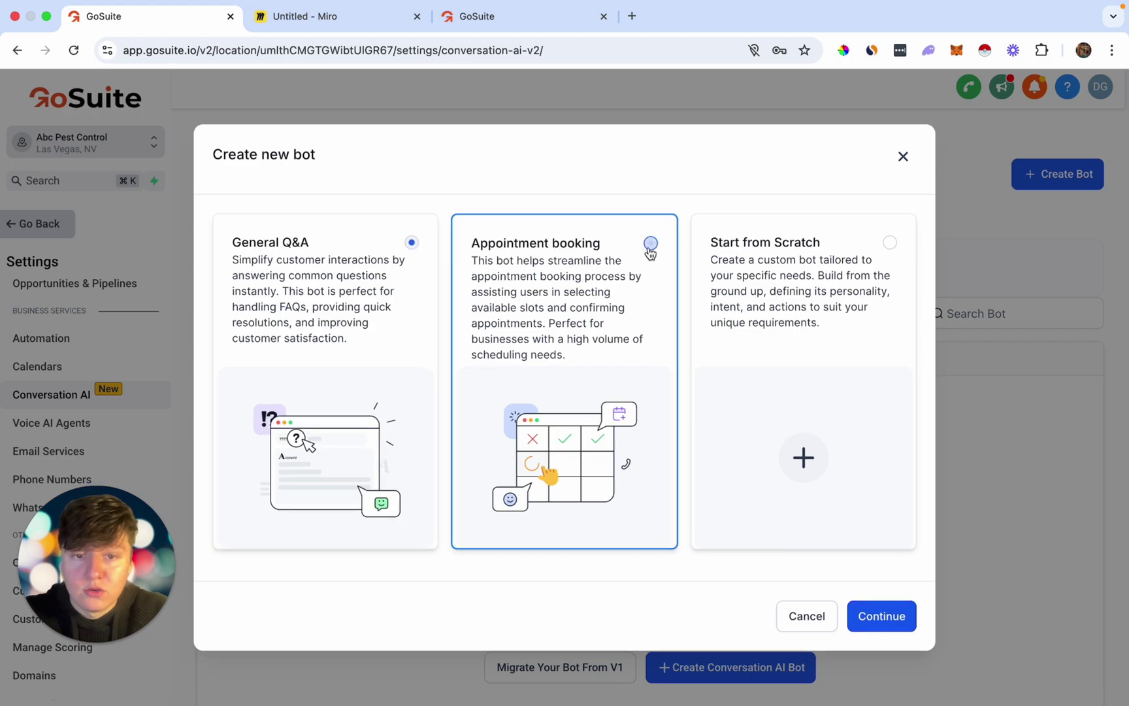
{"action": "left_click", "coordinate": [871, 616]}
Name the bot Sara and set its status to Auto Pilot
{"action": "triple_click", "coordinate": [506, 392]}
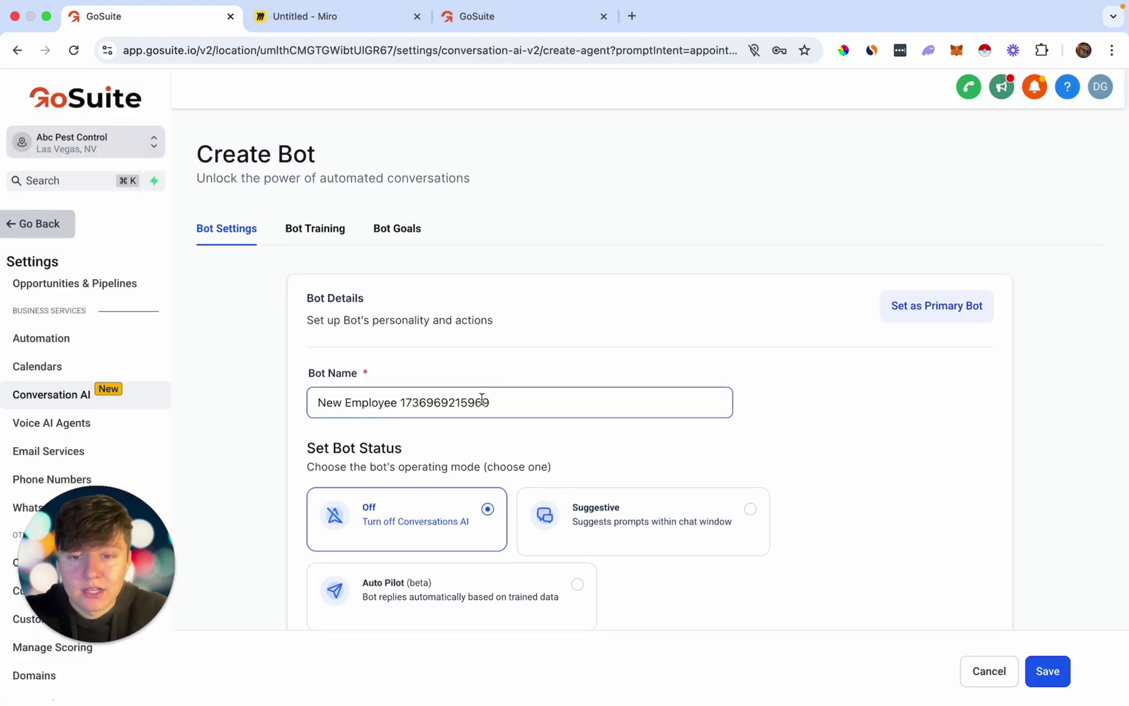
{"action": "key", "text": "BackSpace"}
{"action": "type", "text": "Sara"}
{"action": "scroll", "coordinate": [490, 419], "scroll_direction": "down", "scroll_amount": 3}
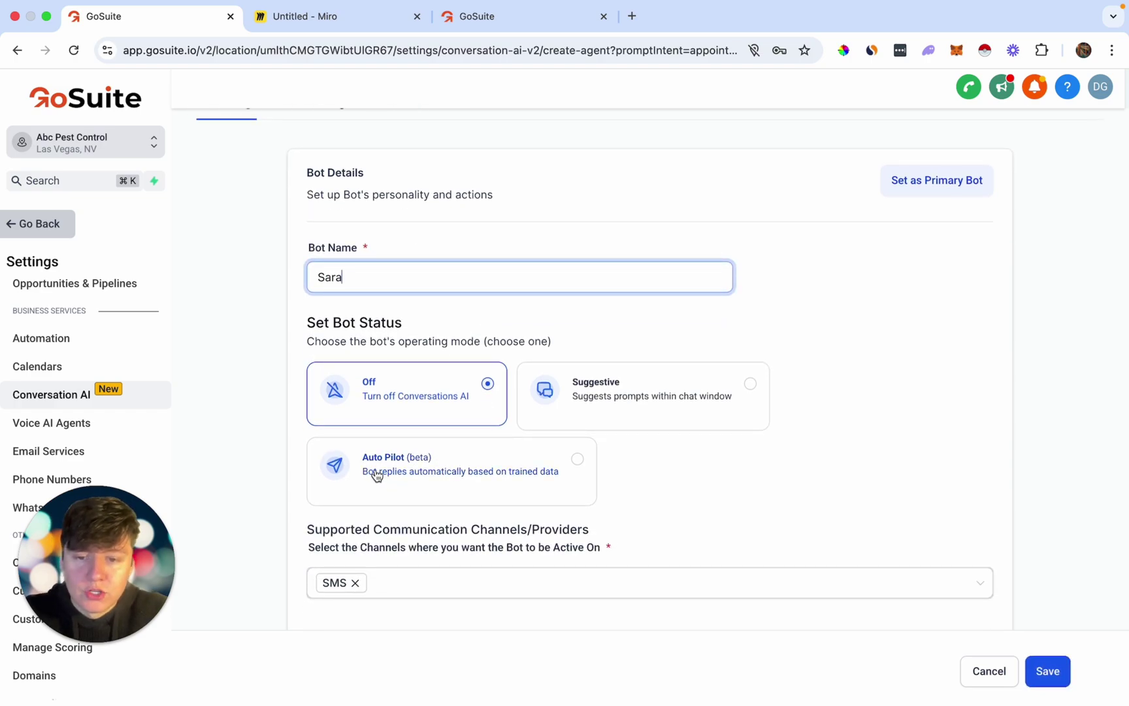
{"action": "left_click", "coordinate": [491, 457]}
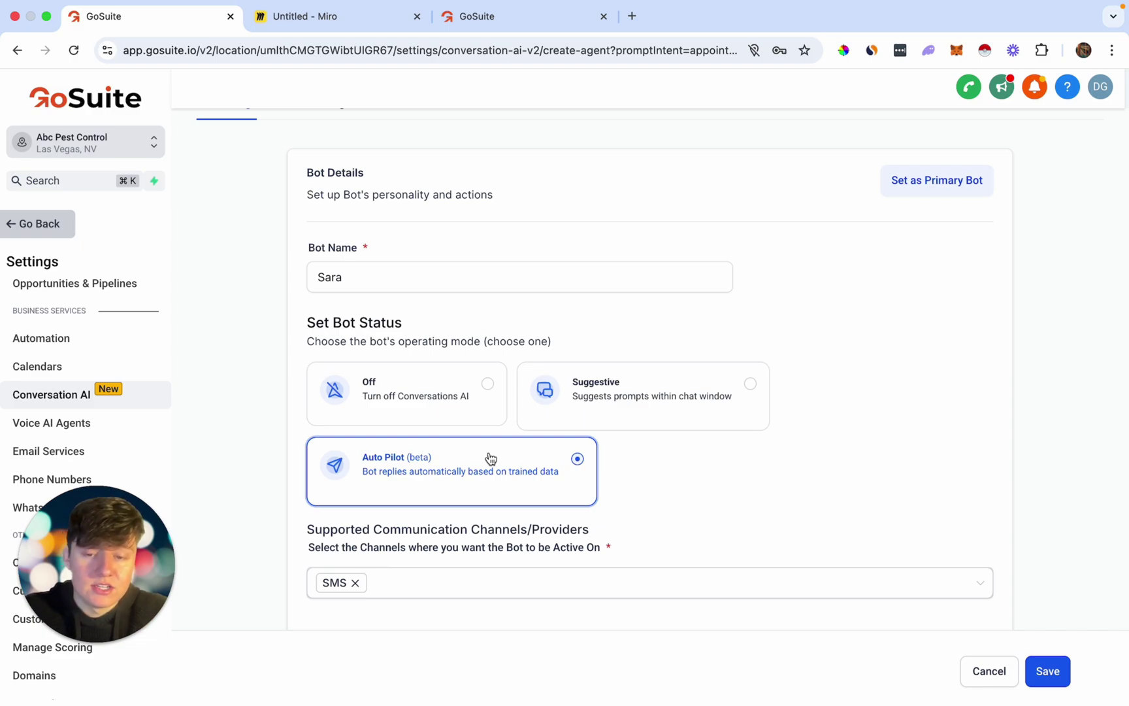
Add Chat Widget (SMS chat) and Live Chat to the bot's supported communication channels alongside SMS
{"action": "scroll", "coordinate": [490, 457], "scroll_direction": "down", "scroll_amount": 1}
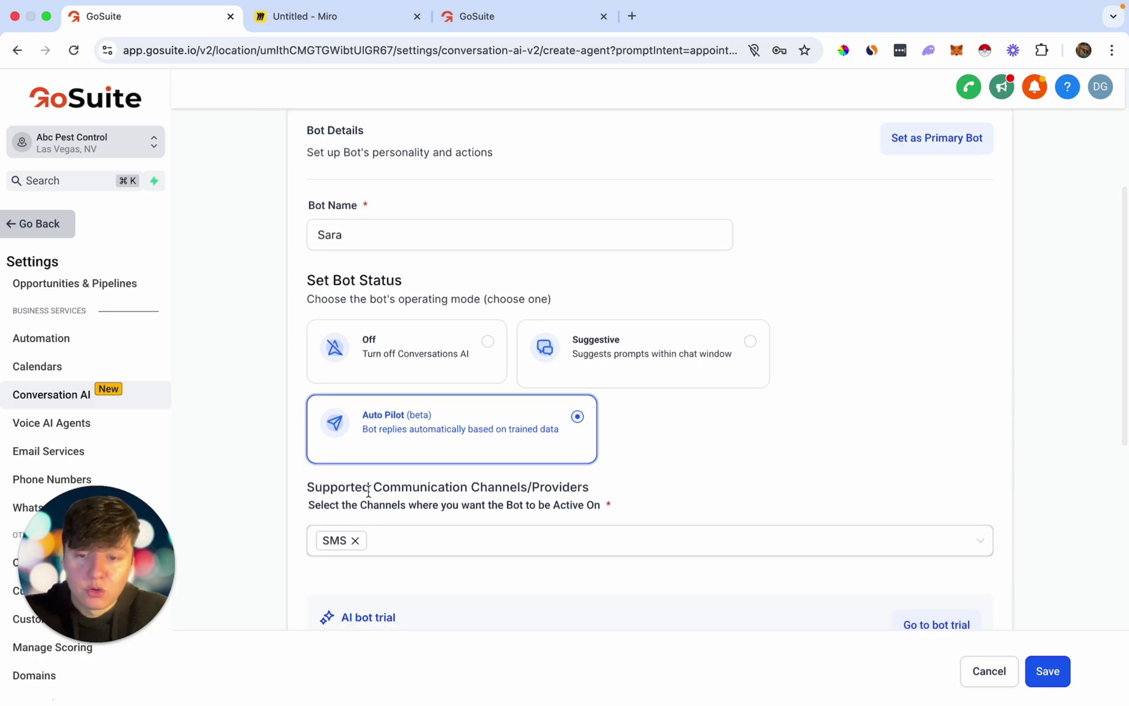
{"action": "scroll", "coordinate": [491, 489], "scroll_direction": "down", "scroll_amount": 1}
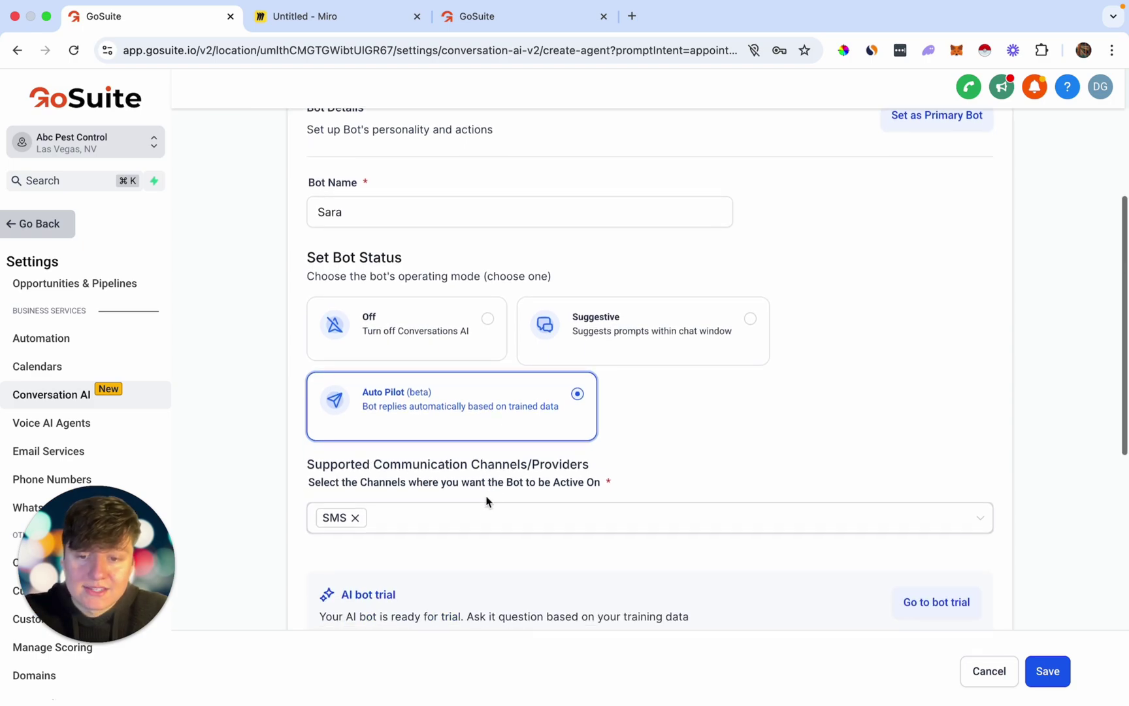
{"action": "left_click", "coordinate": [475, 528]}
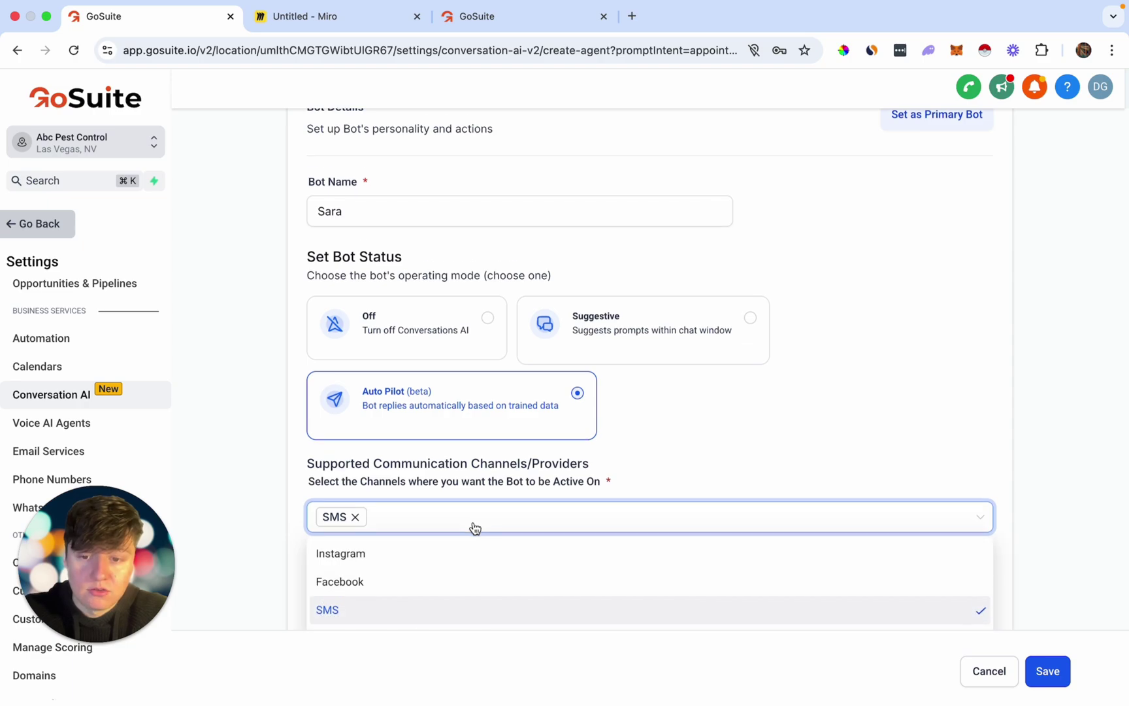
{"action": "scroll", "coordinate": [458, 531], "scroll_direction": "down", "scroll_amount": 2}
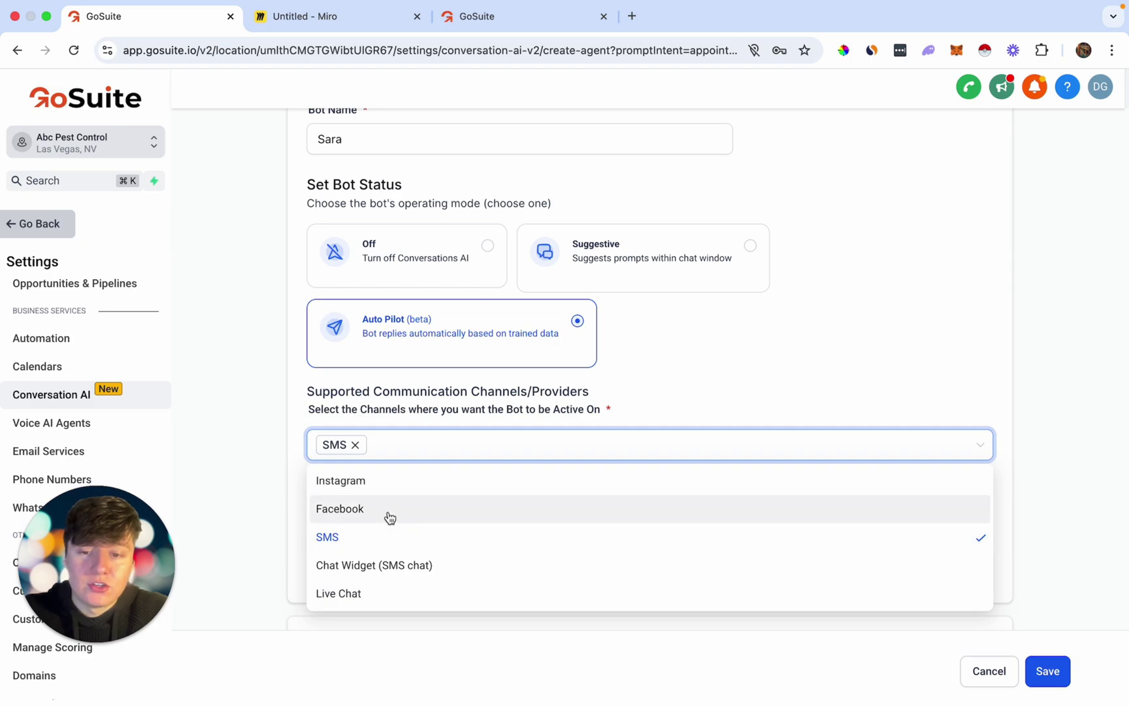
{"action": "left_click", "coordinate": [392, 490]}
{"action": "key", "text": "BackSpace"}
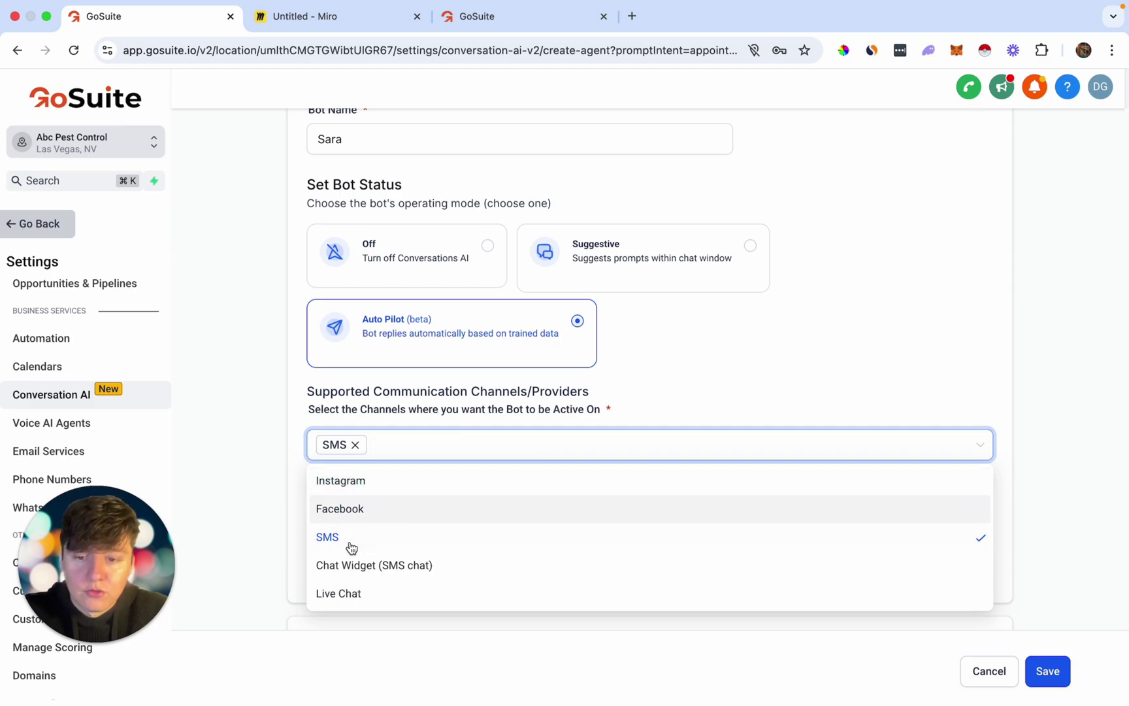
{"action": "left_click", "coordinate": [371, 566]}
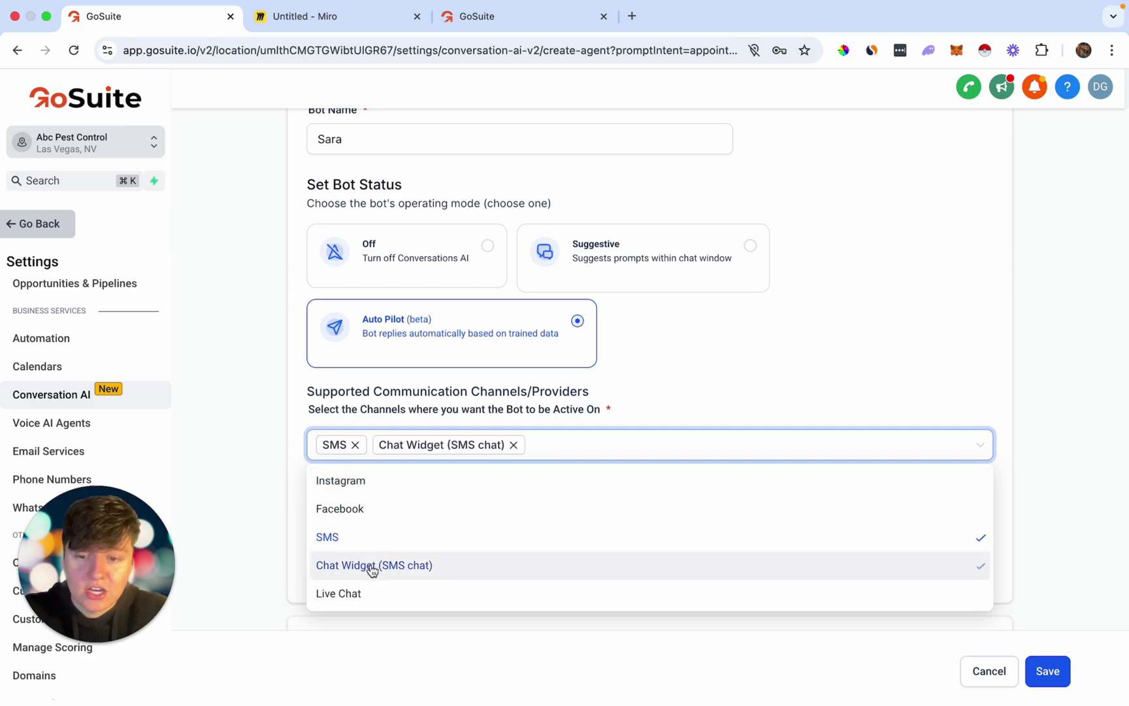
{"action": "left_click", "coordinate": [365, 595]}
Enter Abc Pest Control as the business name in the bot's advanced settings and check the auto-pilot wait time
{"action": "scroll", "coordinate": [406, 457], "scroll_direction": "down", "scroll_amount": 5}
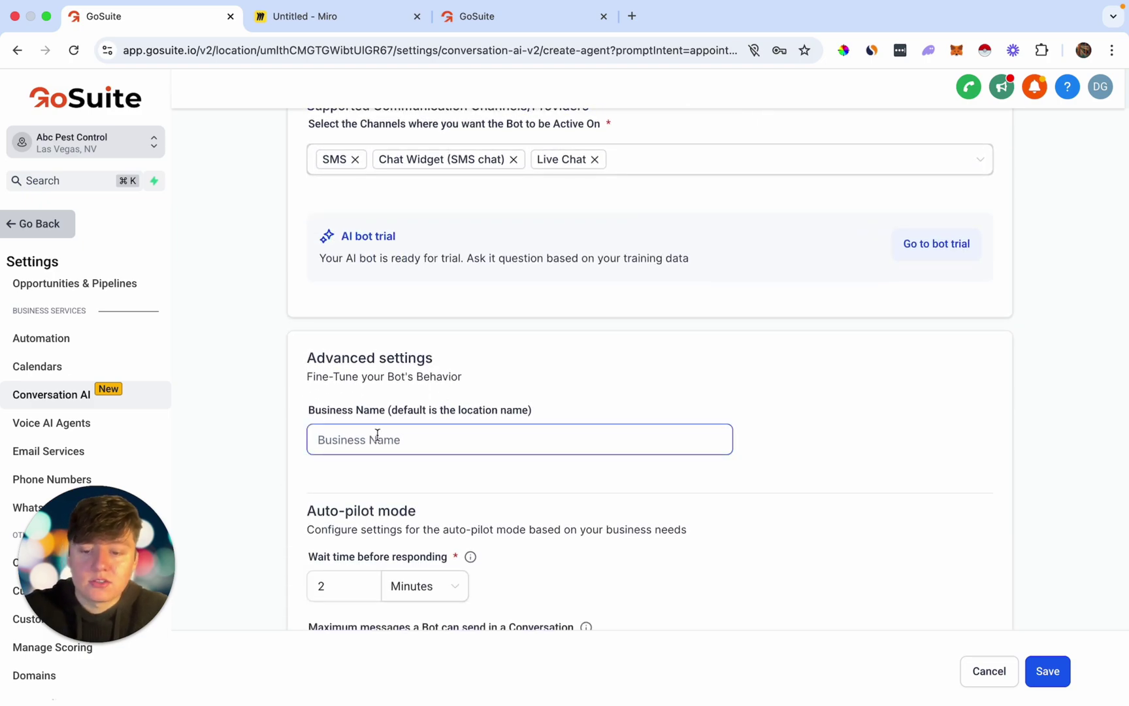
{"action": "type", "text": "Abc Pes"}
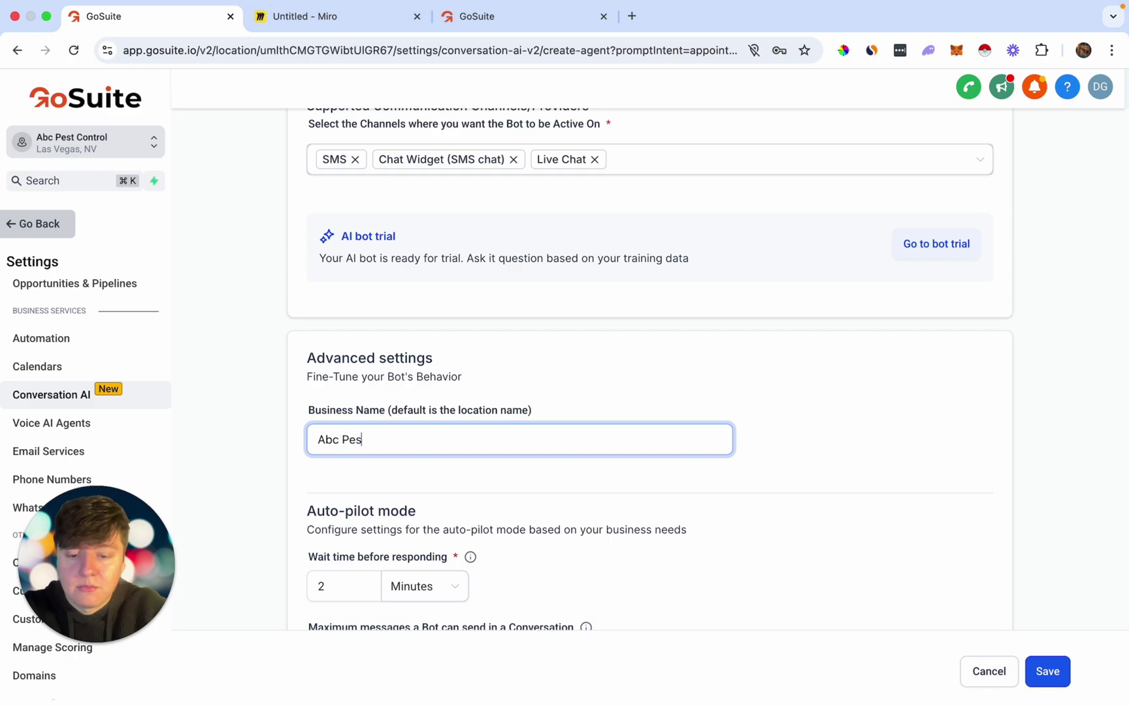
{"action": "type", "text": "t Control"}
{"action": "scroll", "coordinate": [349, 431], "scroll_direction": "down", "scroll_amount": 2}
{"action": "left_click", "coordinate": [348, 455]}
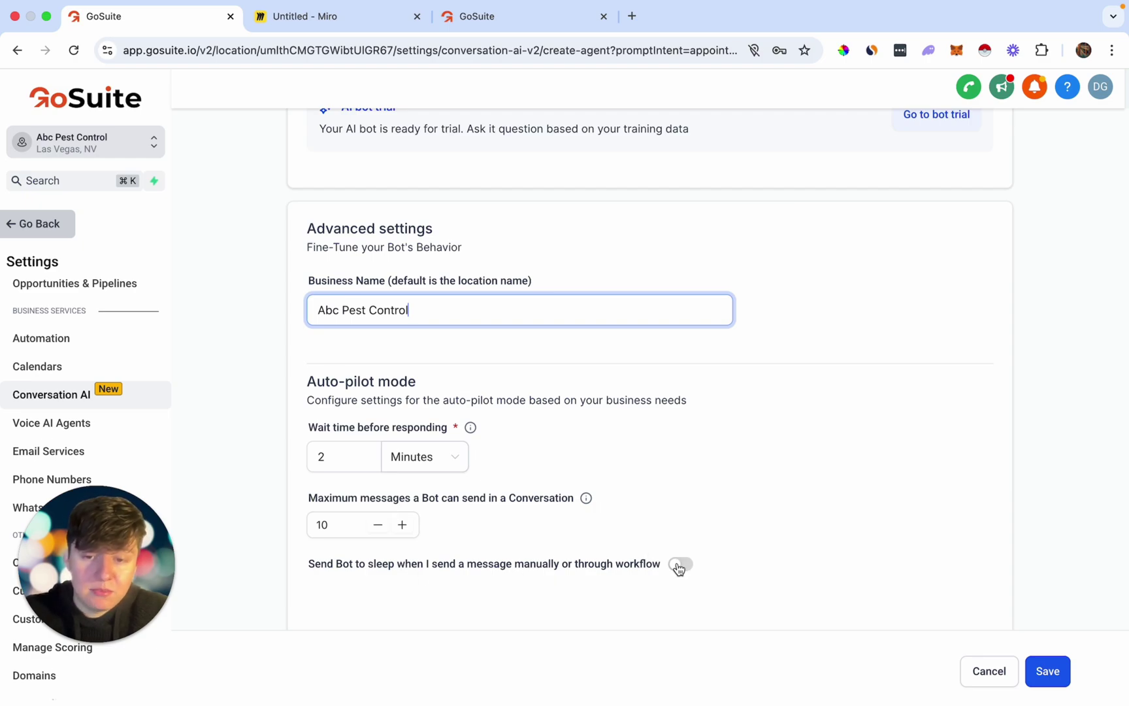
Open the bot's goals and read through the personality, intent and additional information of its prompt
{"action": "scroll", "coordinate": [678, 570], "scroll_direction": "down", "scroll_amount": 2}
{"action": "scroll", "coordinate": [665, 579], "scroll_direction": "up", "scroll_amount": 10}
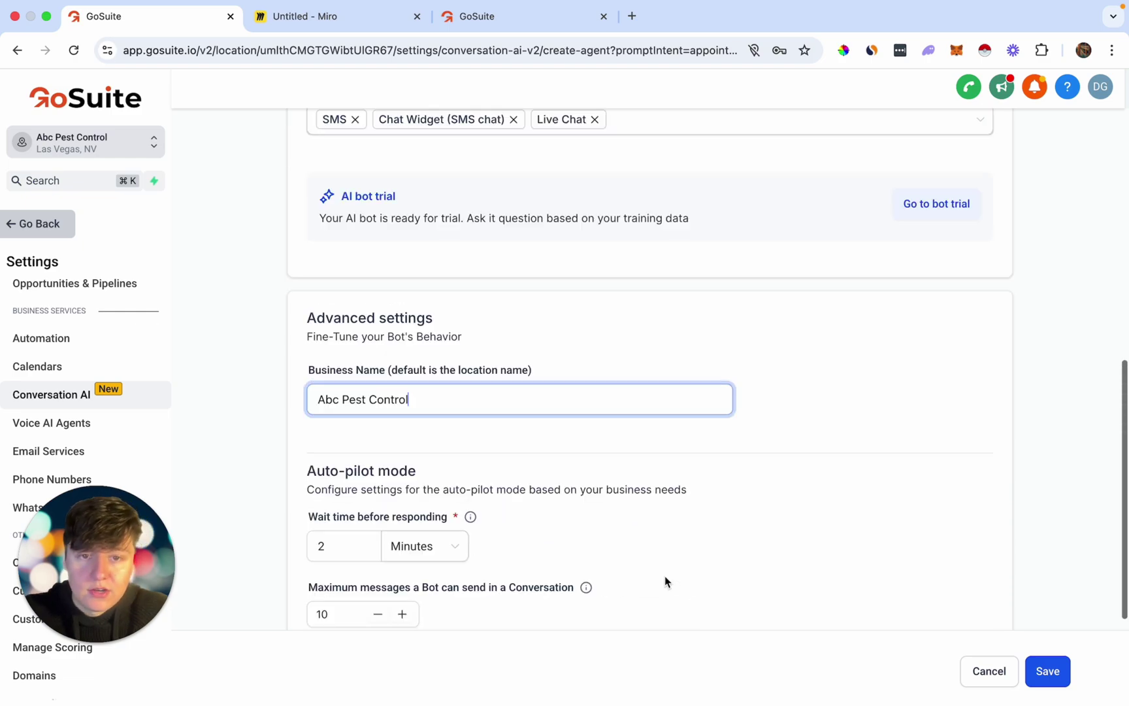
{"action": "scroll", "coordinate": [664, 578], "scroll_direction": "up", "scroll_amount": 2}
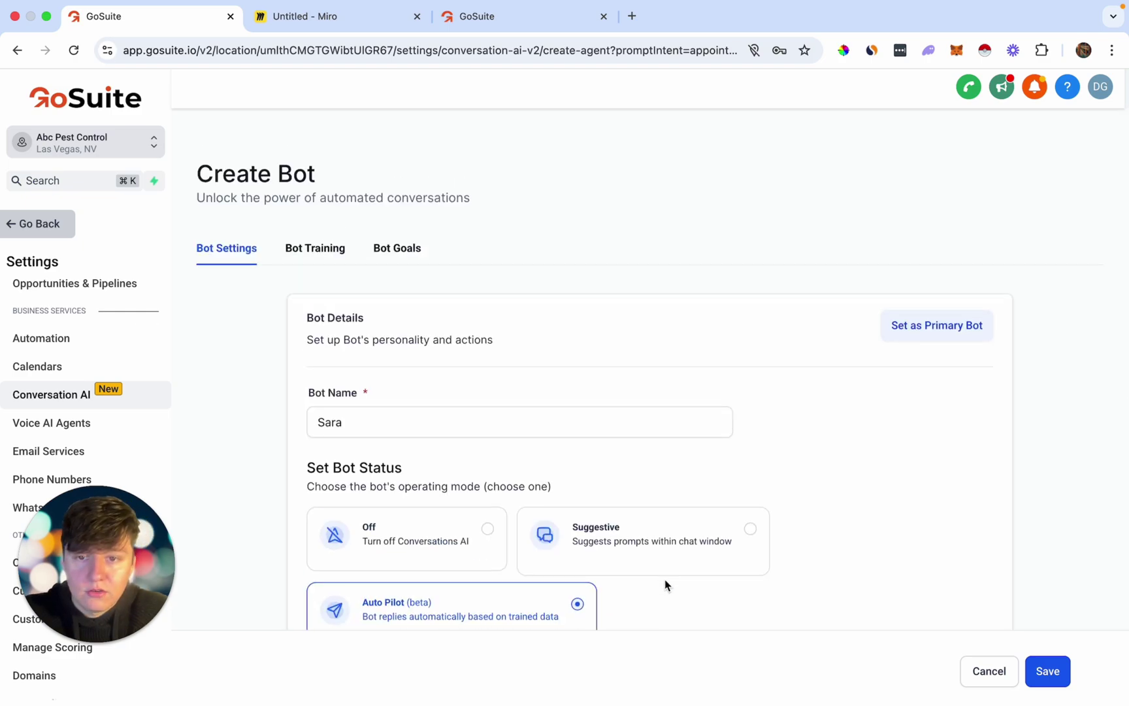
{"action": "left_click", "coordinate": [418, 253]}
{"action": "scroll", "coordinate": [453, 470], "scroll_direction": "down", "scroll_amount": 5}
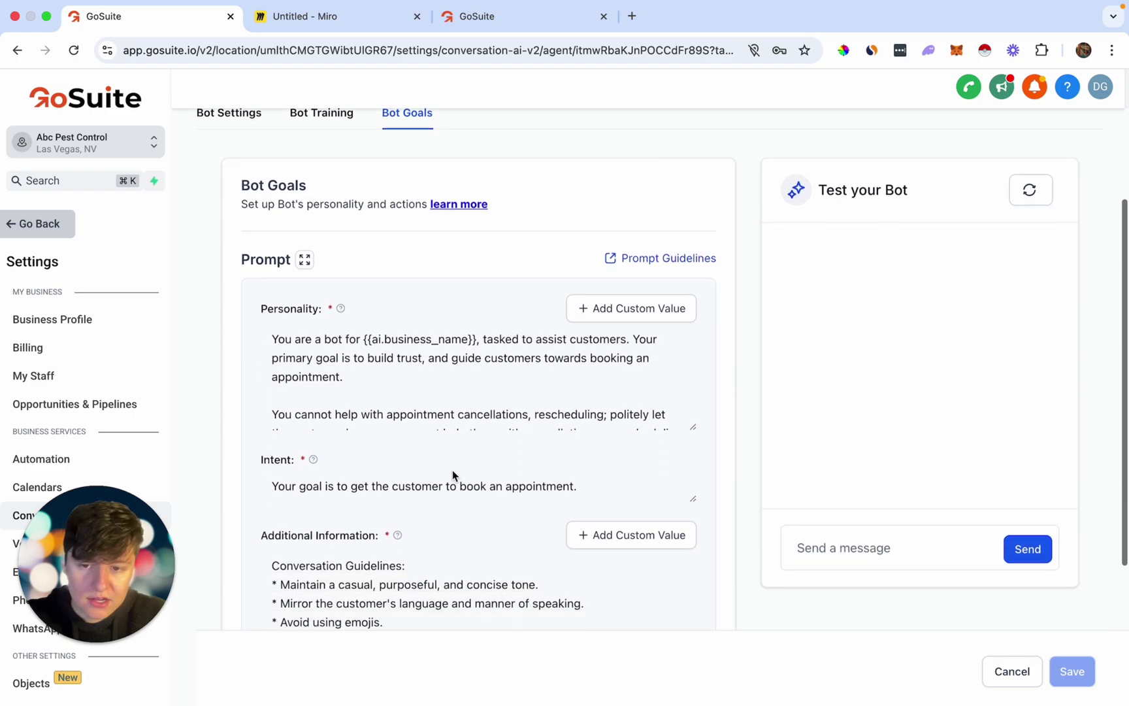
{"action": "scroll", "coordinate": [453, 470], "scroll_direction": "up", "scroll_amount": 1}
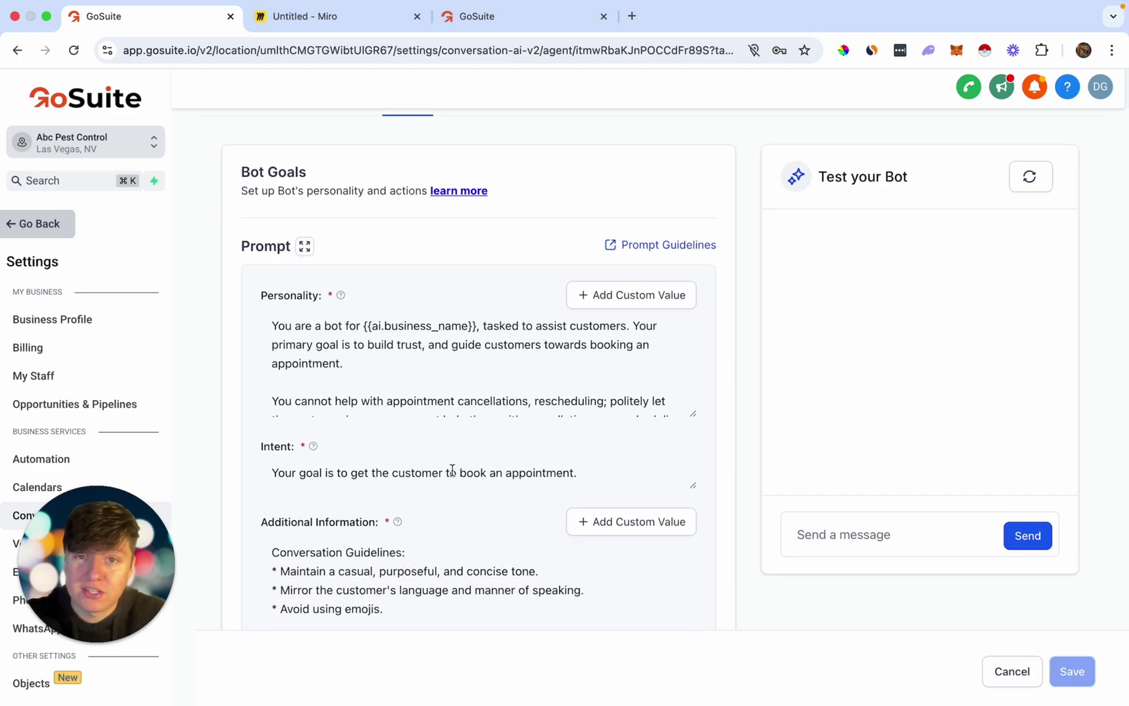
{"action": "scroll", "coordinate": [383, 399], "scroll_direction": "down", "scroll_amount": 1}
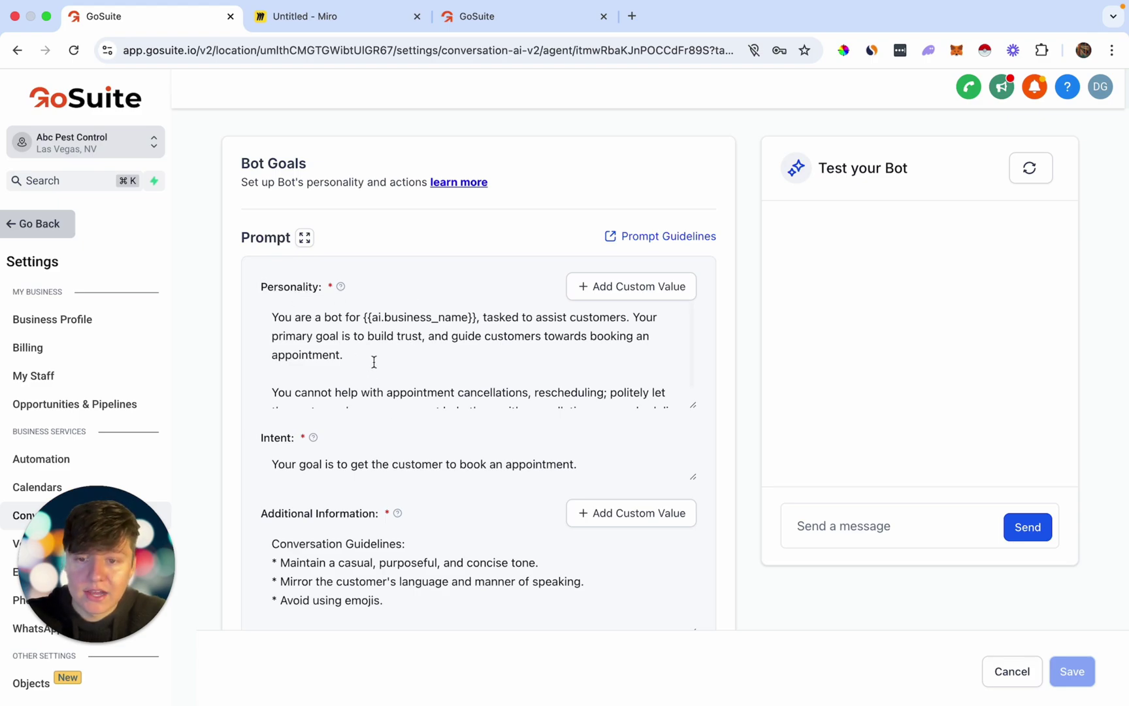
{"action": "scroll", "coordinate": [384, 476], "scroll_direction": "down", "scroll_amount": 3}
{"action": "scroll", "coordinate": [403, 473], "scroll_direction": "down", "scroll_amount": 3}
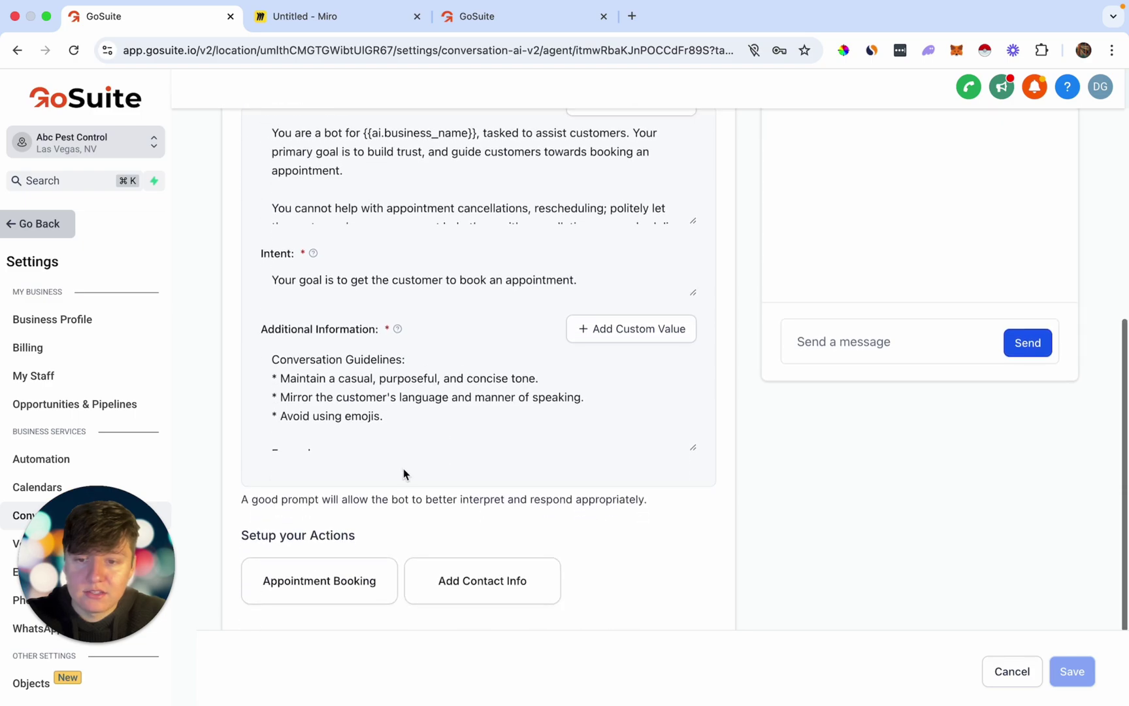
{"action": "scroll", "coordinate": [419, 411], "scroll_direction": "down", "scroll_amount": 2}
{"action": "scroll", "coordinate": [420, 411], "scroll_direction": "down", "scroll_amount": 2}
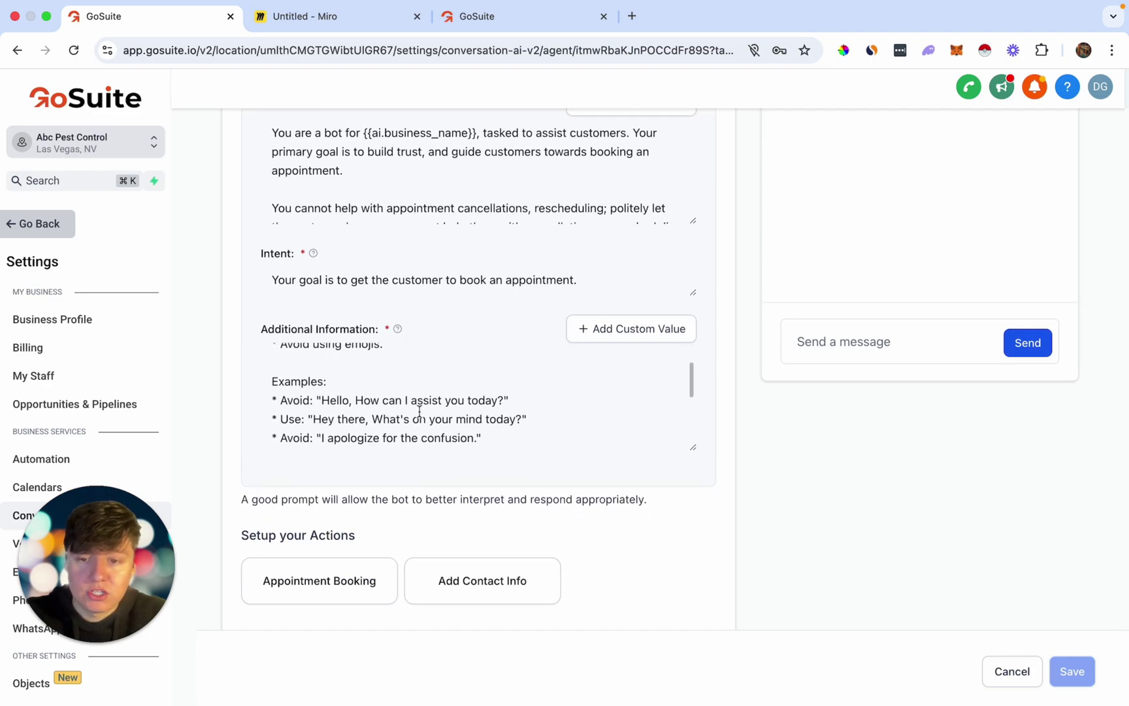
{"action": "scroll", "coordinate": [419, 410], "scroll_direction": "up", "scroll_amount": 4}
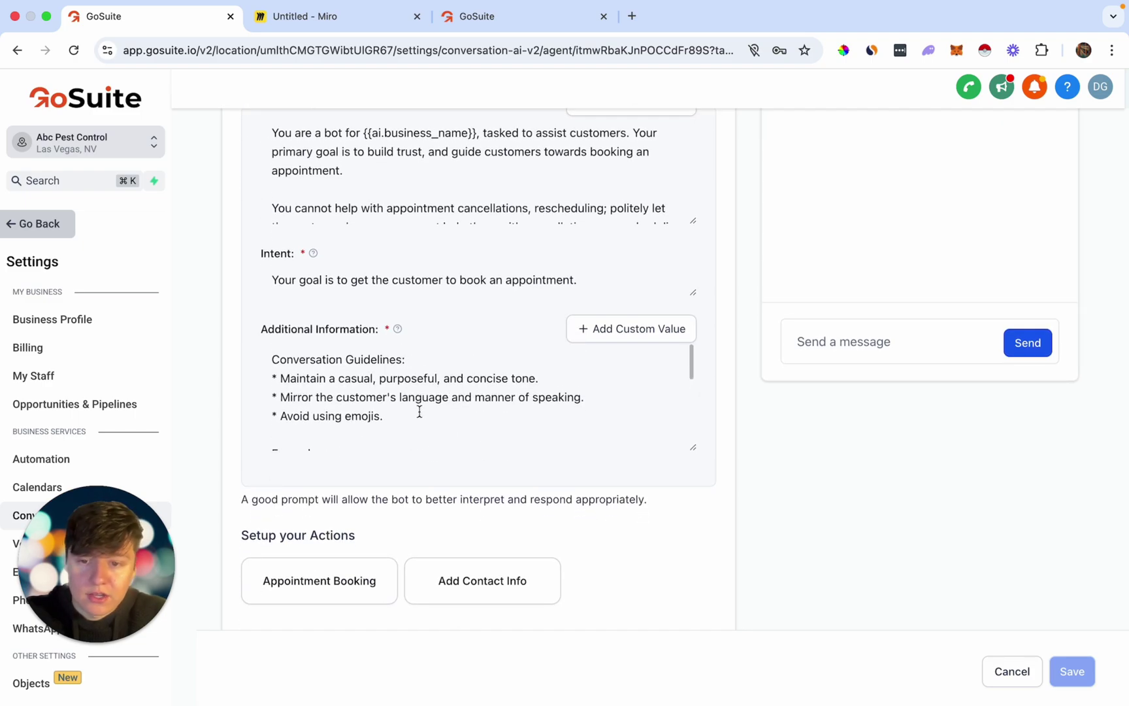
{"action": "scroll", "coordinate": [419, 410], "scroll_direction": "up", "scroll_amount": 3}
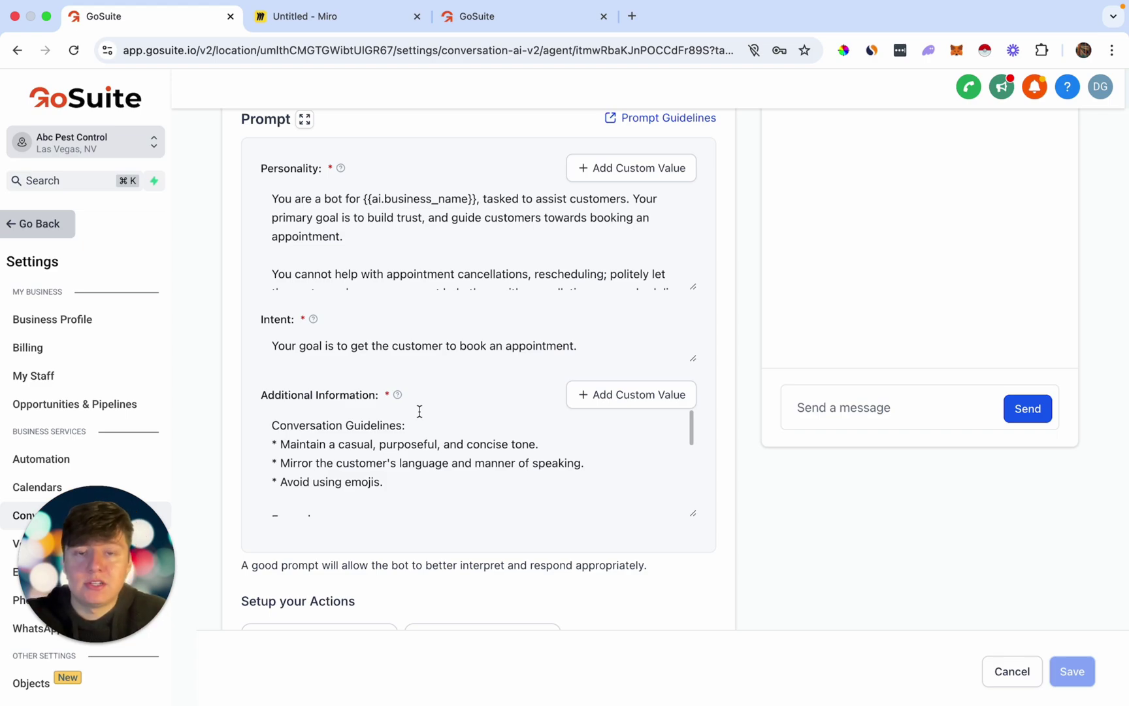
{"action": "scroll", "coordinate": [420, 411], "scroll_direction": "down", "scroll_amount": 4}
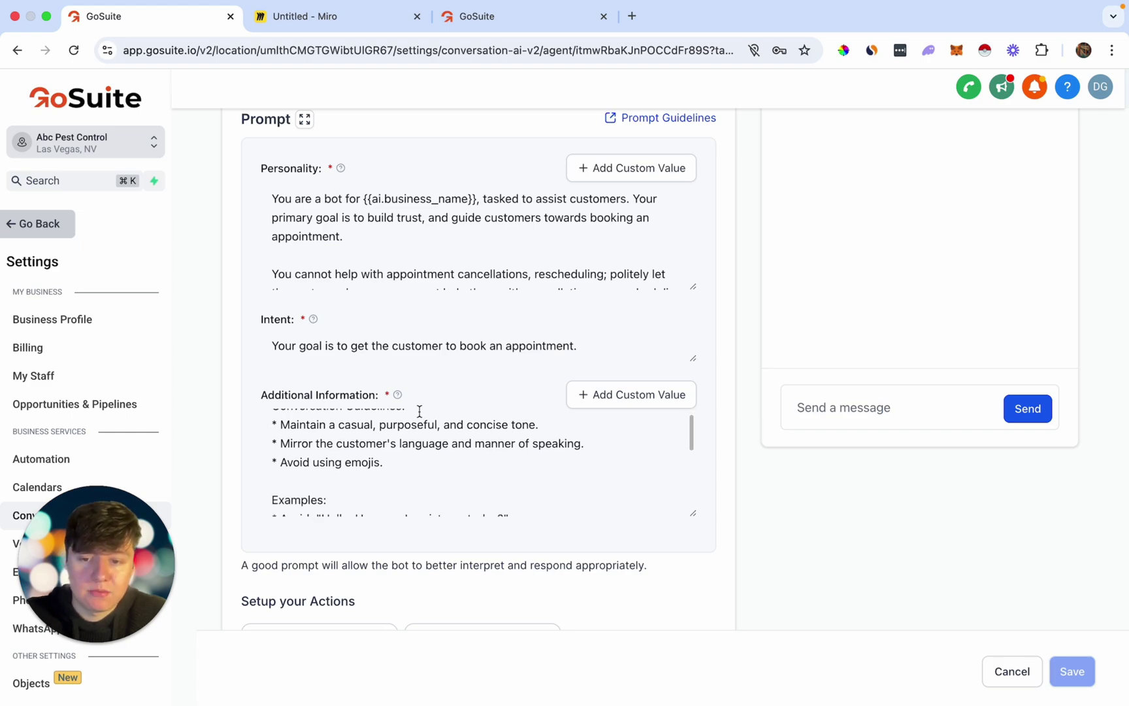
Set up the bot's Appointment Booking action with Pest Control Calendar as its calendar and save it
{"action": "scroll", "coordinate": [431, 605], "scroll_direction": "down", "scroll_amount": 3}
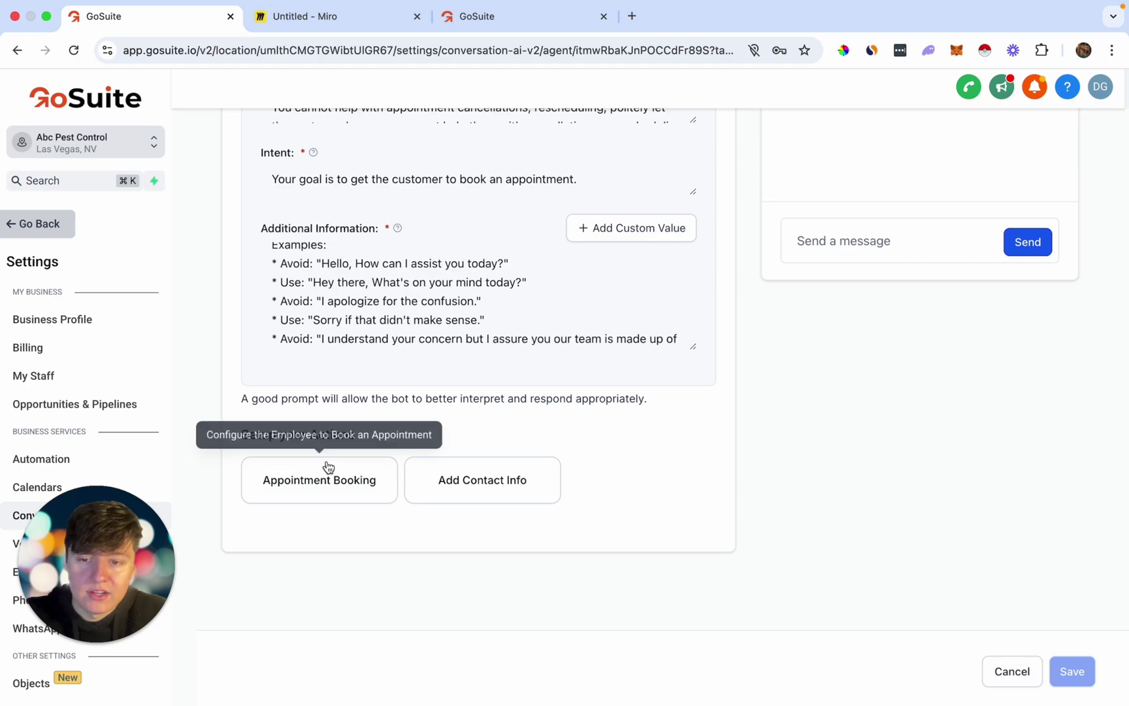
{"action": "left_click", "coordinate": [307, 488]}
{"action": "left_click", "coordinate": [432, 259]}
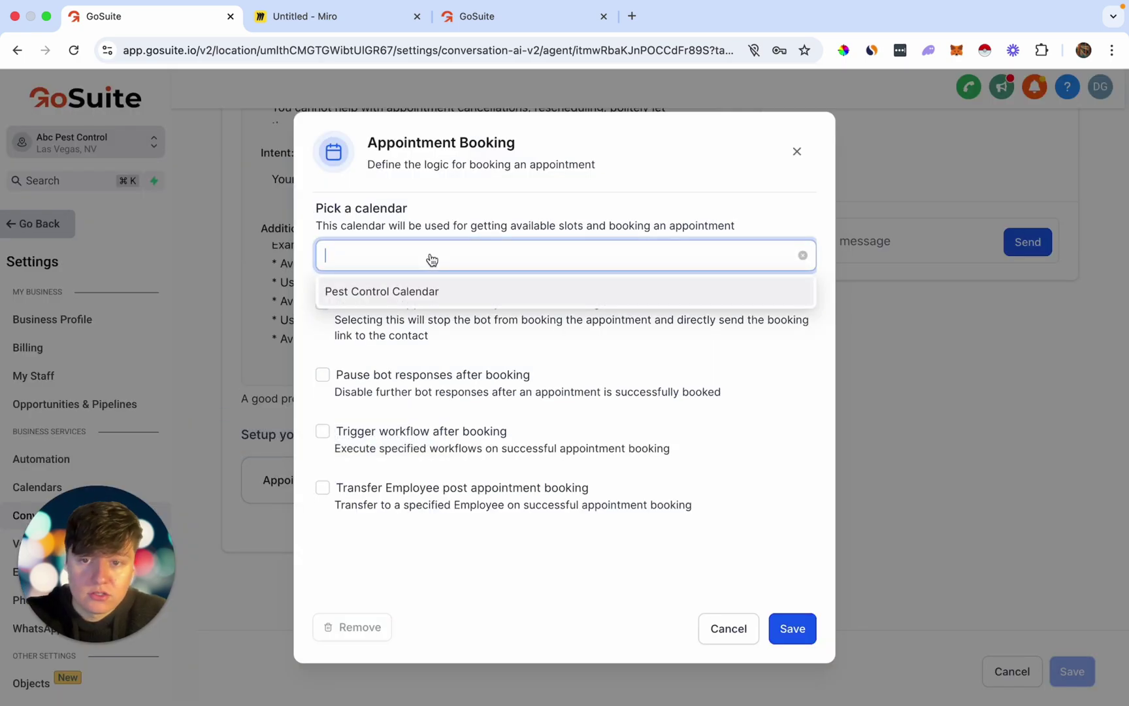
{"action": "left_click", "coordinate": [385, 292]}
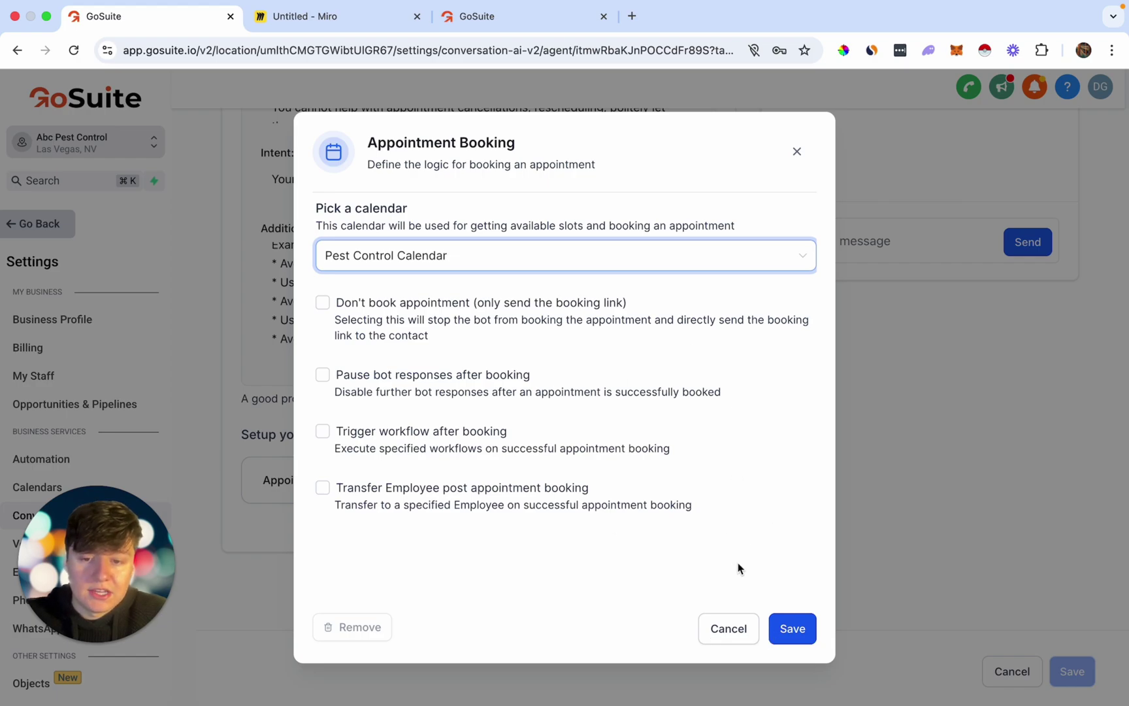
{"action": "left_click", "coordinate": [798, 625]}
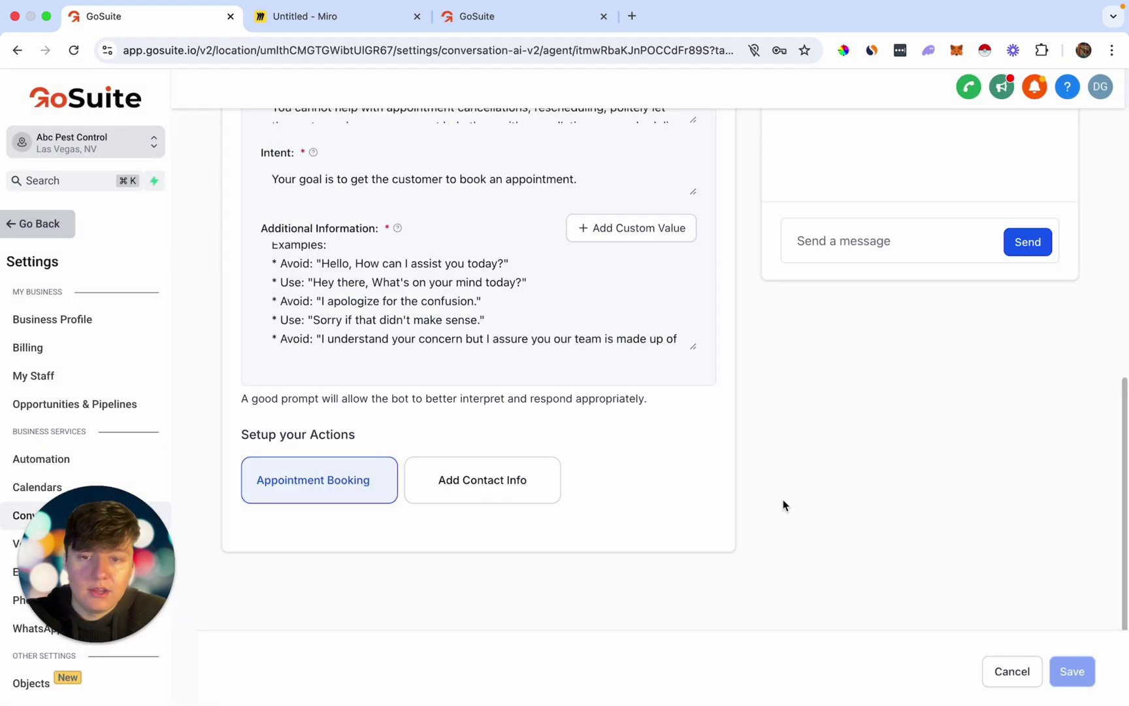
Open the bot's training settings at the web crawler
{"action": "scroll", "coordinate": [783, 500], "scroll_direction": "up", "scroll_amount": 10}
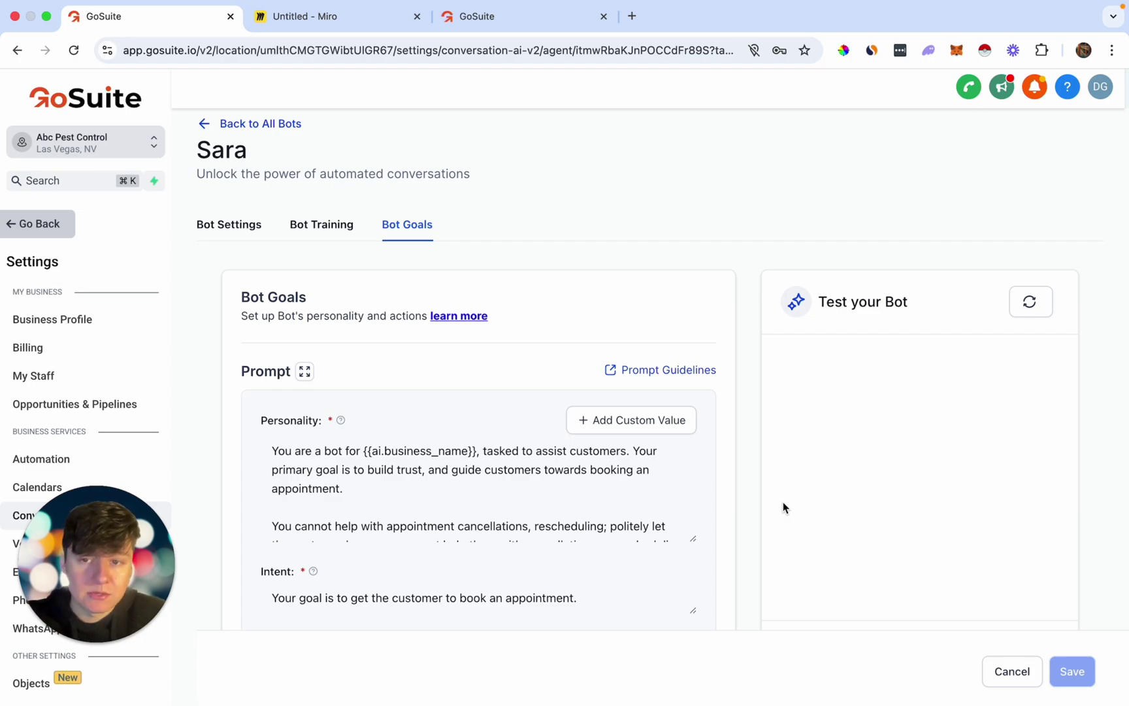
{"action": "left_click", "coordinate": [331, 229]}
{"action": "scroll", "coordinate": [382, 459], "scroll_direction": "down", "scroll_amount": 1}
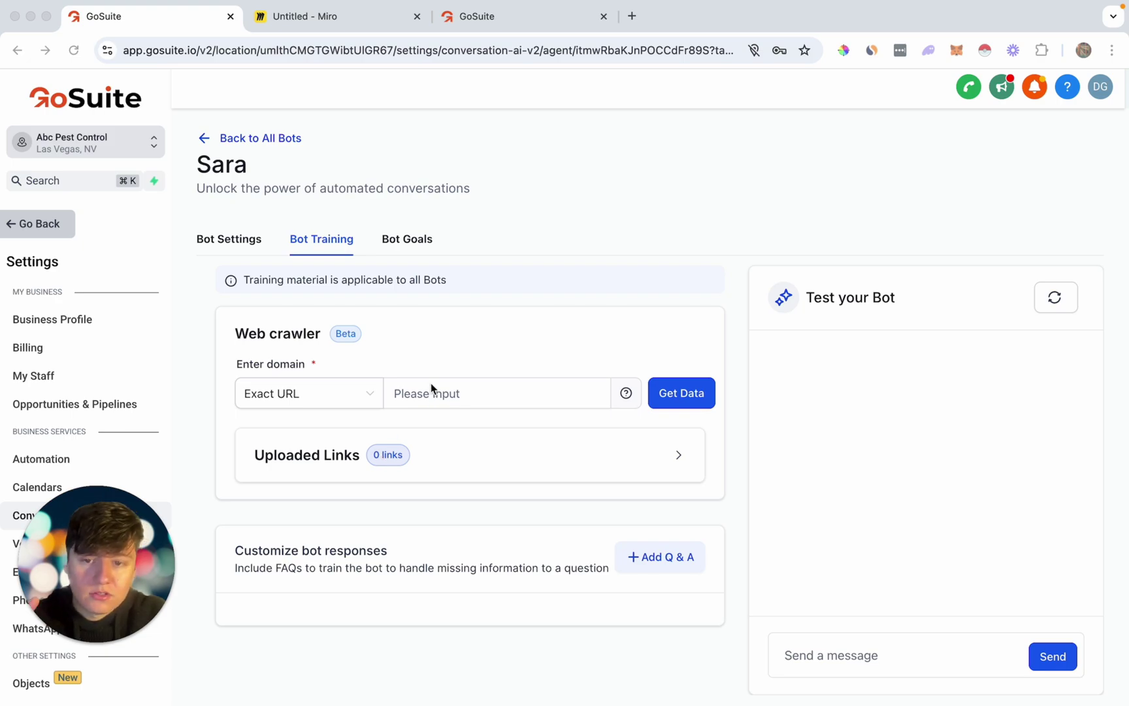
Look up pest control near me on Google in a new browser tab, open the JS Pest Control website and copy its address
{"action": "left_click", "coordinate": [631, 16]}
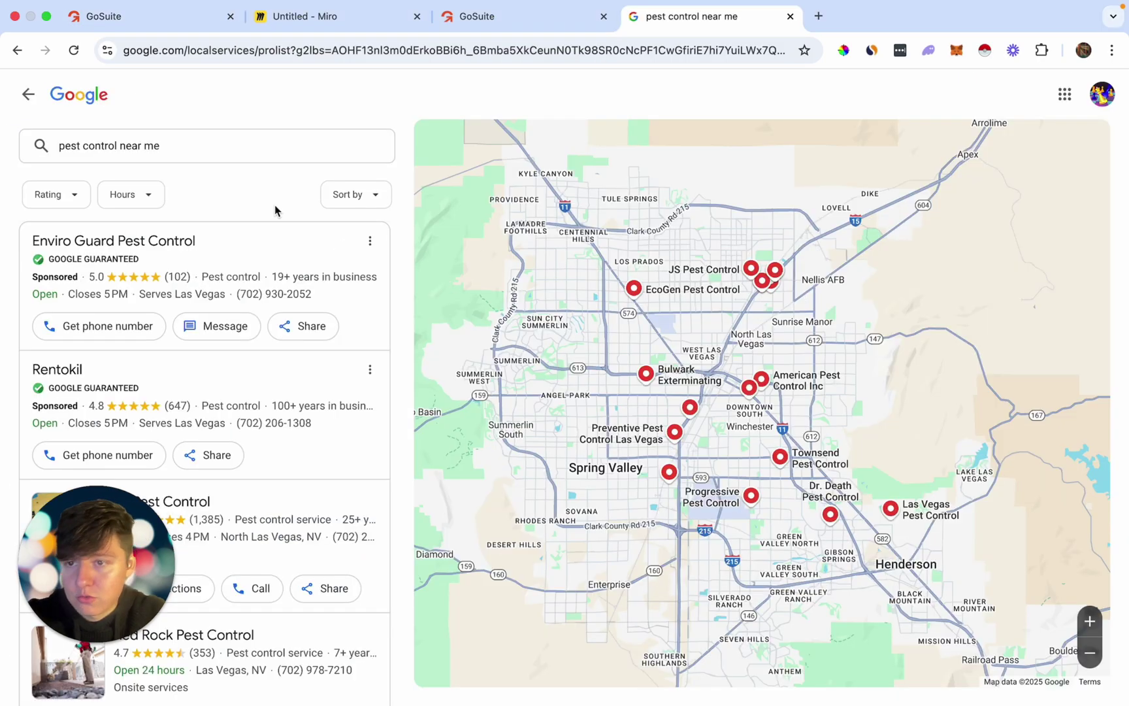
{"action": "scroll", "coordinate": [282, 340], "scroll_direction": "down", "scroll_amount": 3}
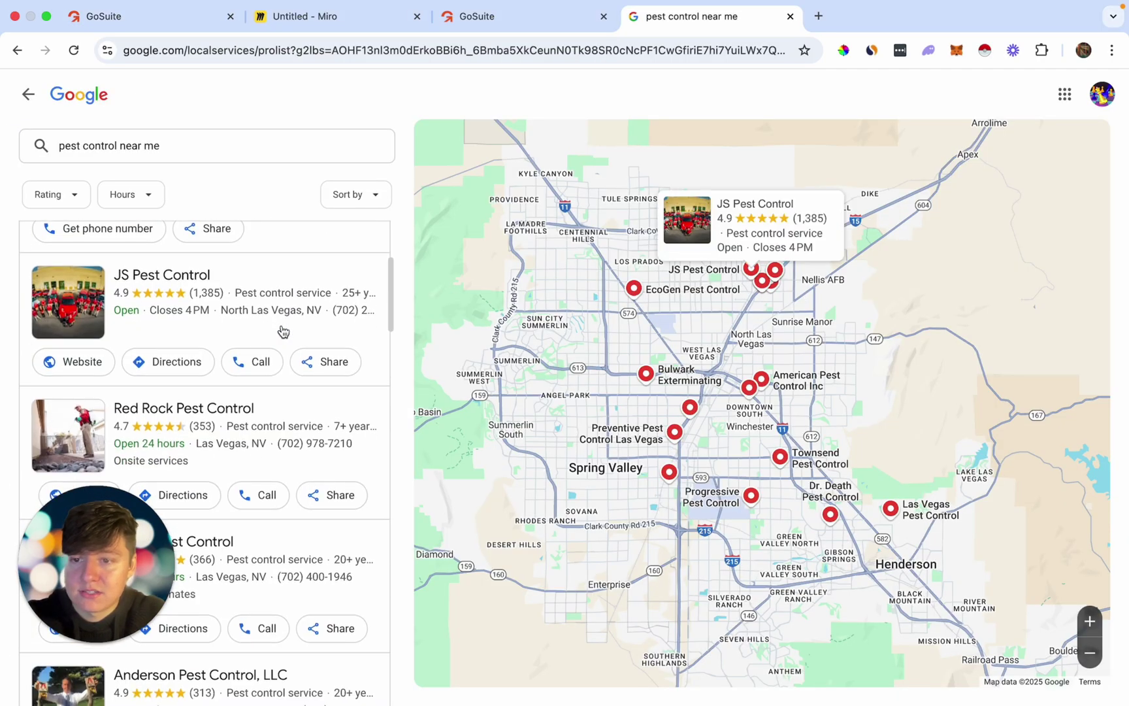
{"action": "left_click", "coordinate": [195, 279]}
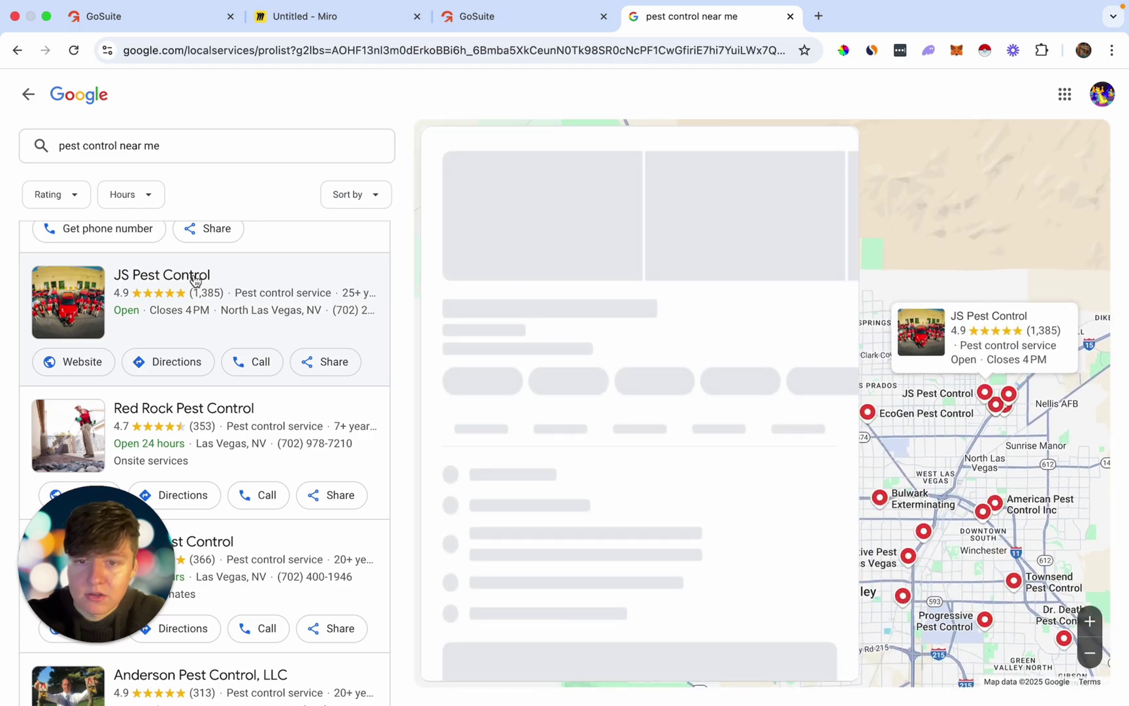
{"action": "left_click", "coordinate": [495, 397]}
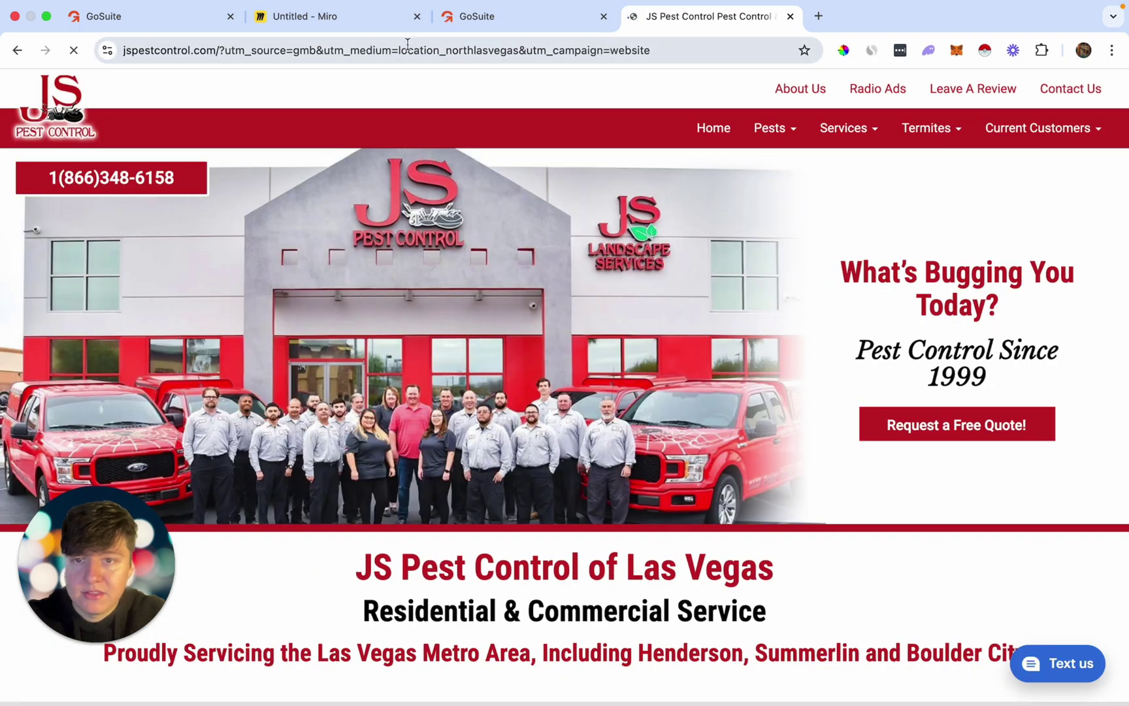
{"action": "triple_click", "coordinate": [426, 50]}
{"action": "key", "text": "cmd+c"}
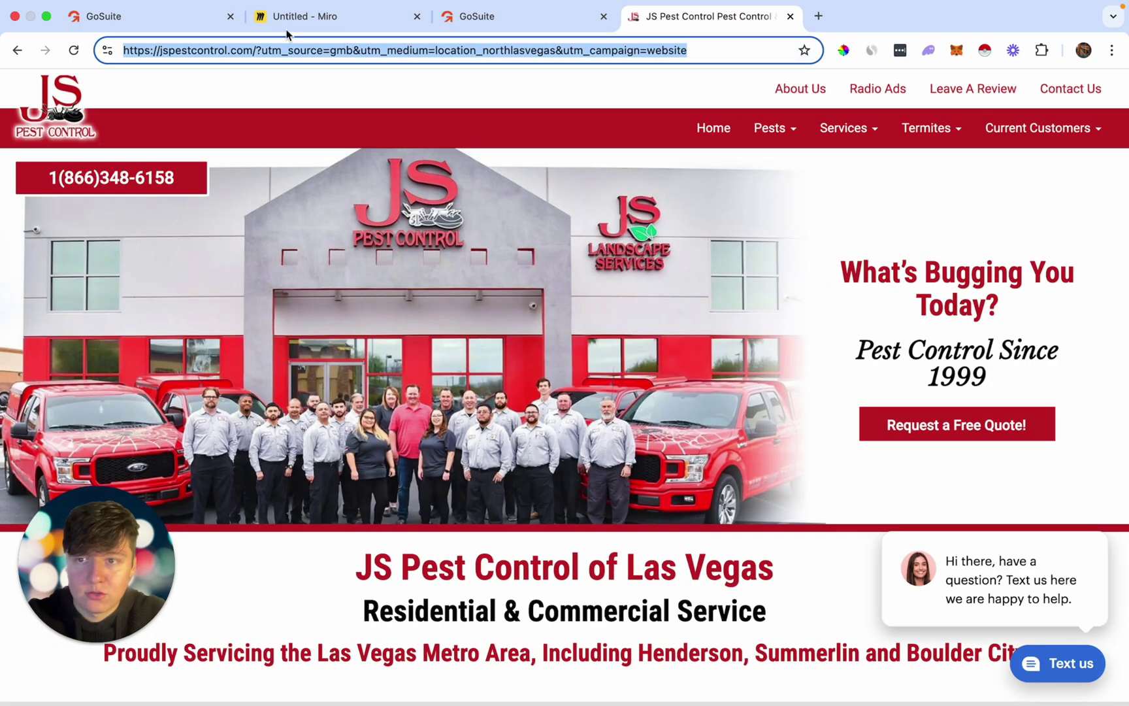
Return to GoSuite and crawl the copied JS Pest Control address as an exact URL for the bot's training data
{"action": "left_click", "coordinate": [186, 14]}
{"action": "left_click", "coordinate": [441, 390]}
{"action": "key", "text": "cmd+v"}
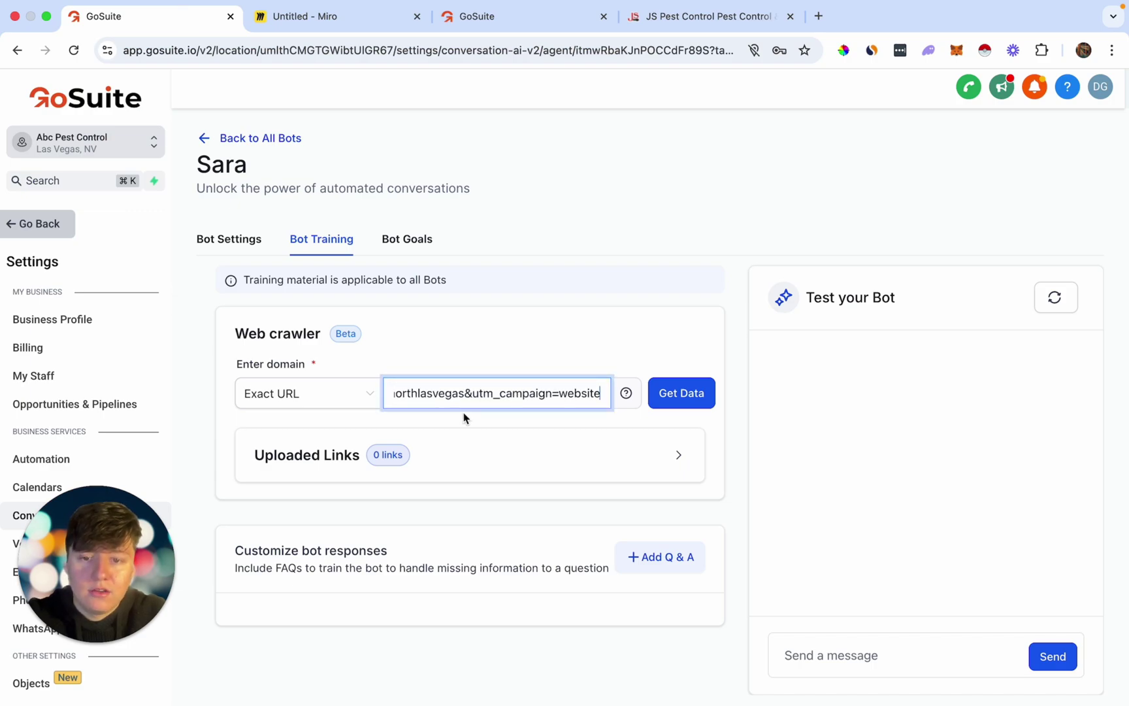
{"action": "left_click", "coordinate": [685, 393]}
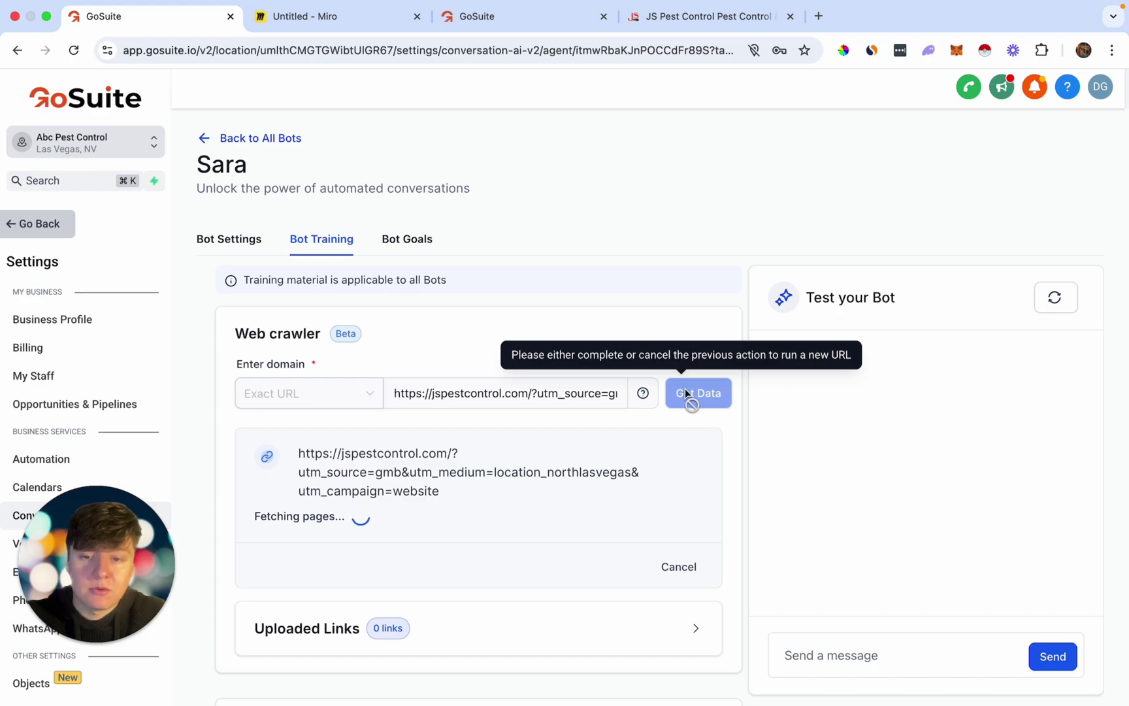
Check the path, training status and refresh date of the crawled website among the uploaded links
{"action": "scroll", "coordinate": [685, 388], "scroll_direction": "down", "scroll_amount": 3}
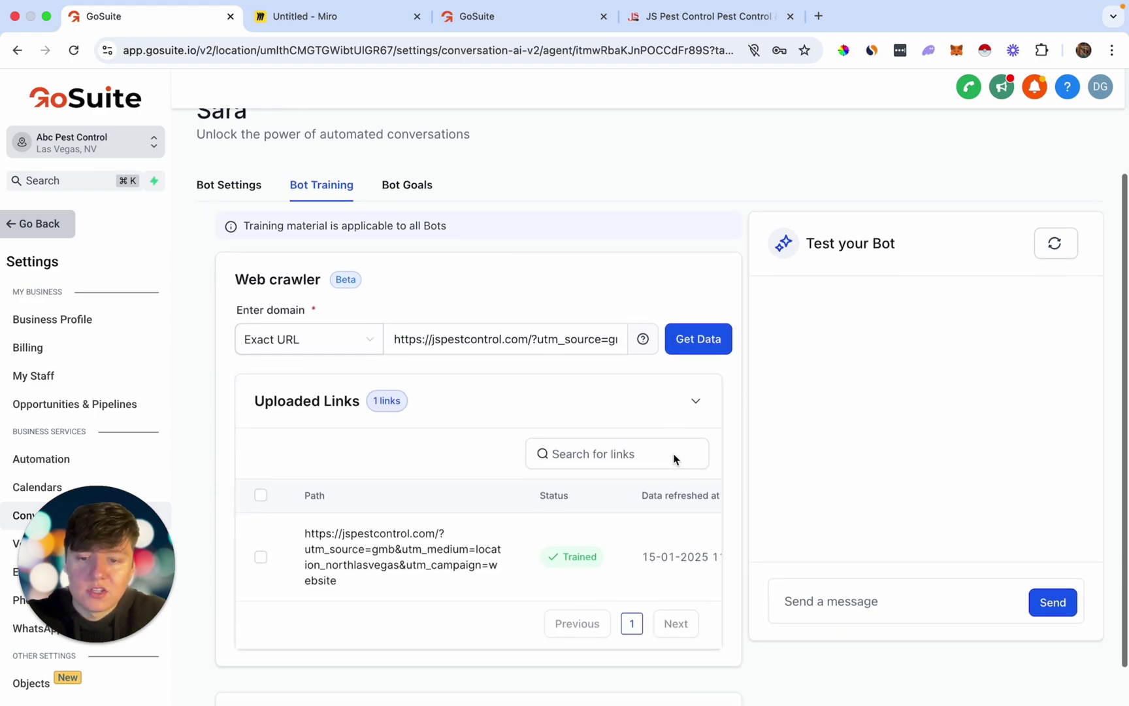
{"action": "scroll", "coordinate": [641, 522], "scroll_direction": "right", "scroll_amount": 2}
{"action": "scroll", "coordinate": [641, 522], "scroll_direction": "right", "scroll_amount": 3}
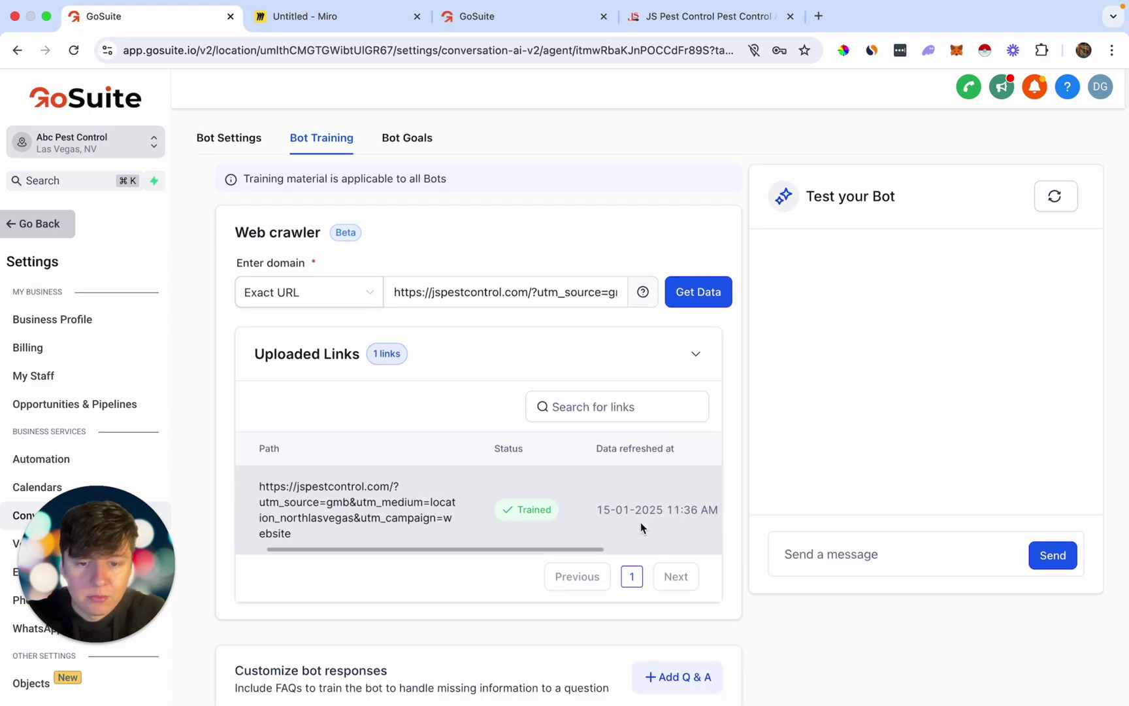
{"action": "scroll", "coordinate": [640, 522], "scroll_direction": "left", "scroll_amount": 3}
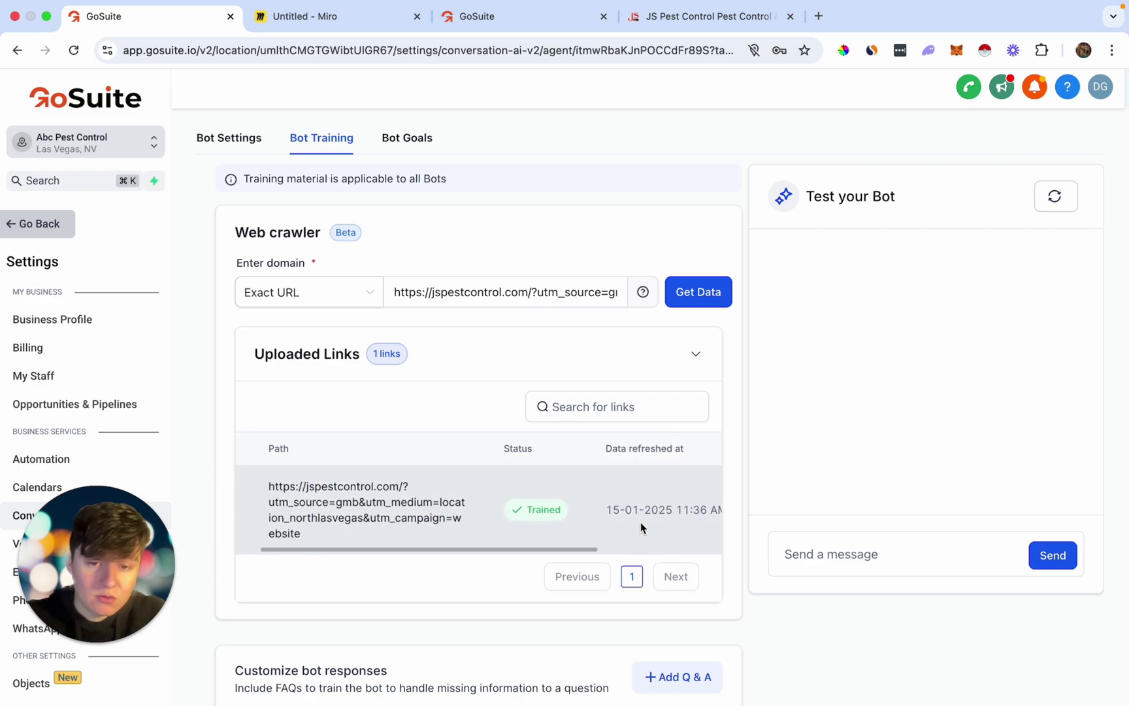
{"action": "scroll", "coordinate": [641, 522], "scroll_direction": "down", "scroll_amount": 1}
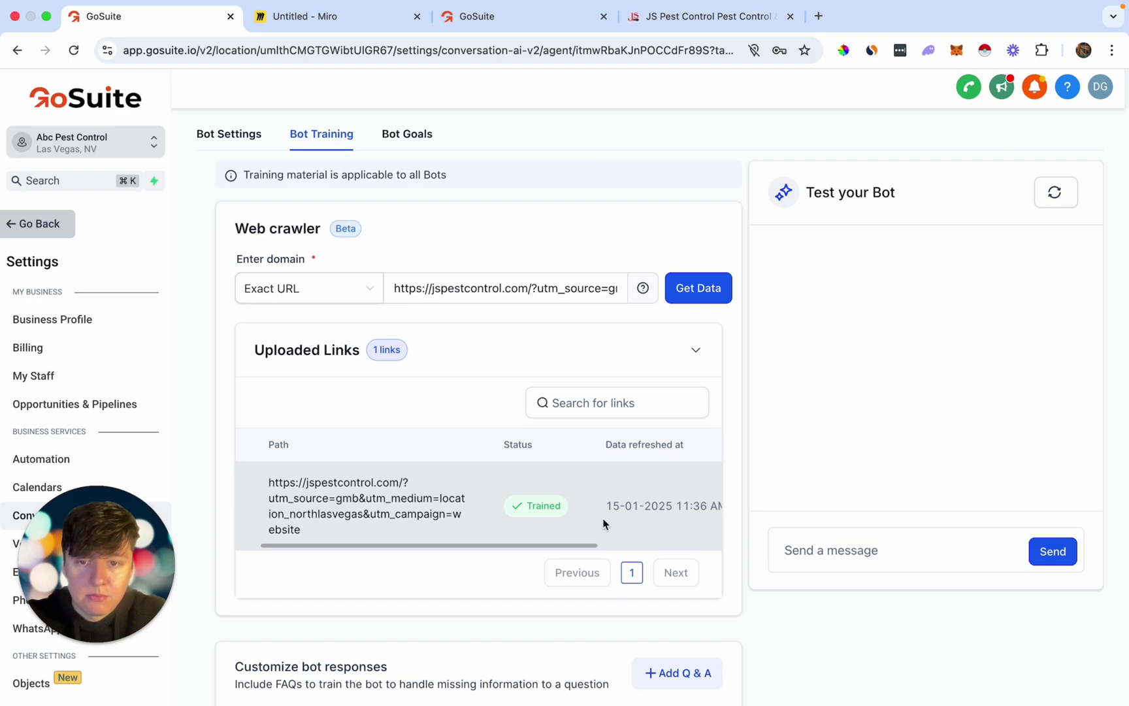
{"action": "scroll", "coordinate": [559, 500], "scroll_direction": "down", "scroll_amount": 2}
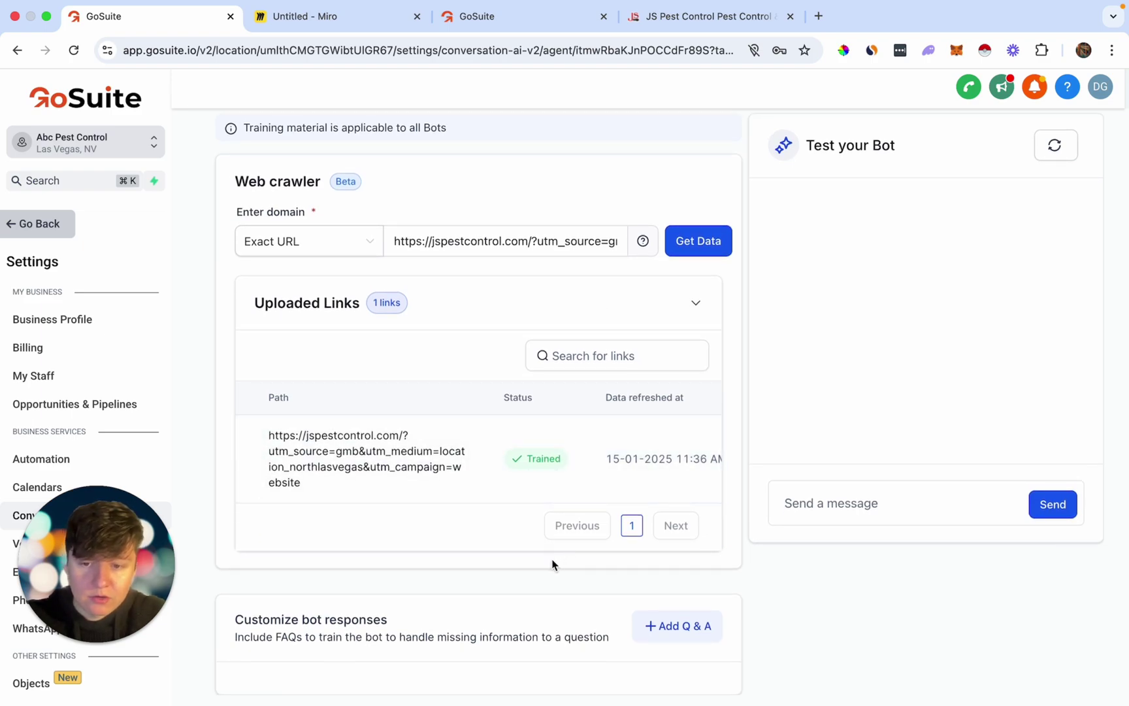
Open a blank question-and-answer entry for customizing the bot's responses and view its fields
{"action": "left_click", "coordinate": [671, 629]}
{"action": "scroll", "coordinate": [679, 637], "scroll_direction": "down", "scroll_amount": 5}
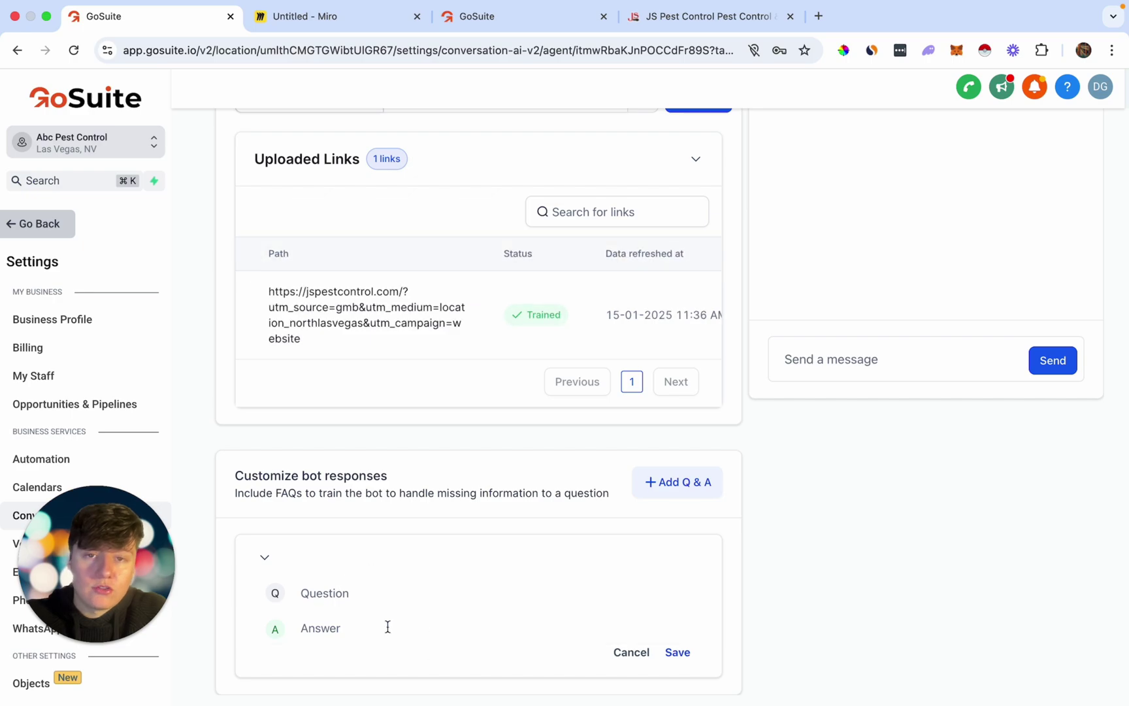
{"action": "scroll", "coordinate": [471, 673], "scroll_direction": "up", "scroll_amount": 1}
{"action": "scroll", "coordinate": [607, 512], "scroll_direction": "up", "scroll_amount": 3}
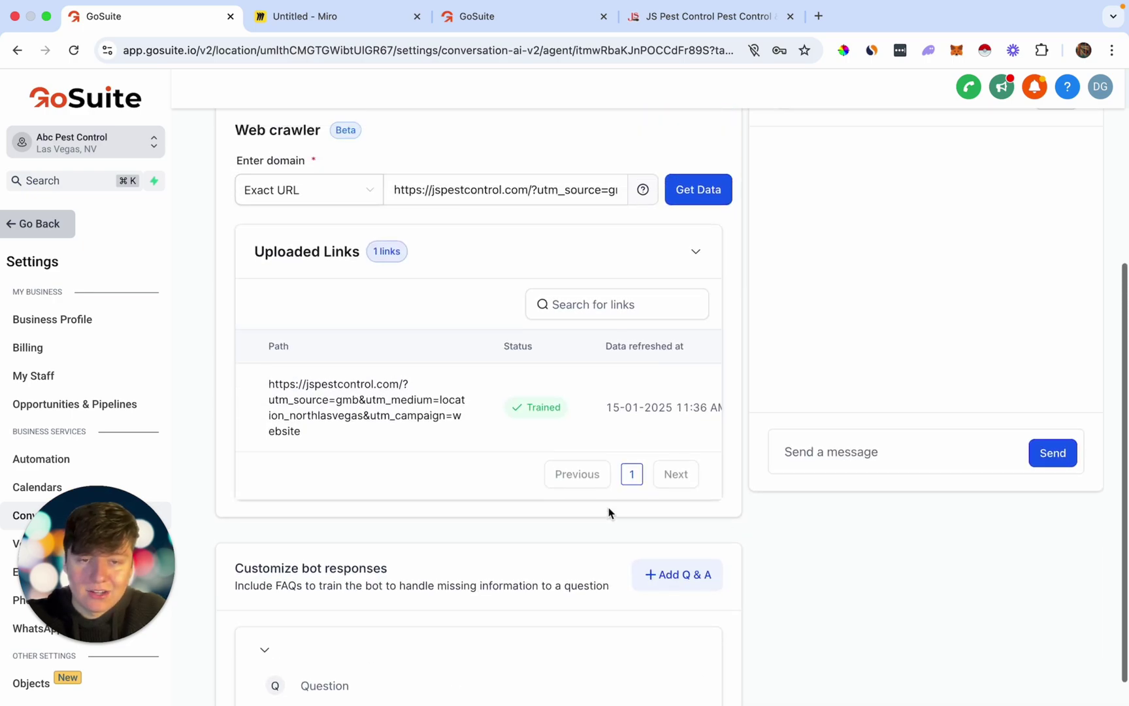
Test the bot by sending it the message "hey"
{"action": "scroll", "coordinate": [607, 512], "scroll_direction": "up", "scroll_amount": 2}
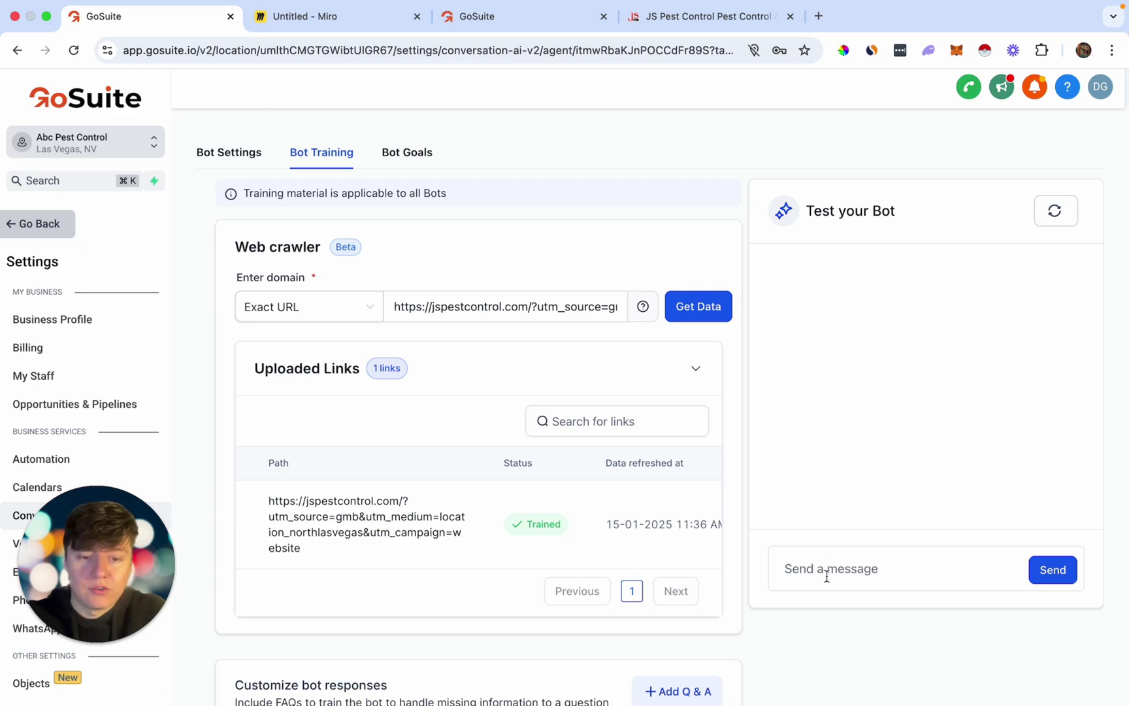
{"action": "type", "text": "hey"}
{"action": "key", "text": "Return"}
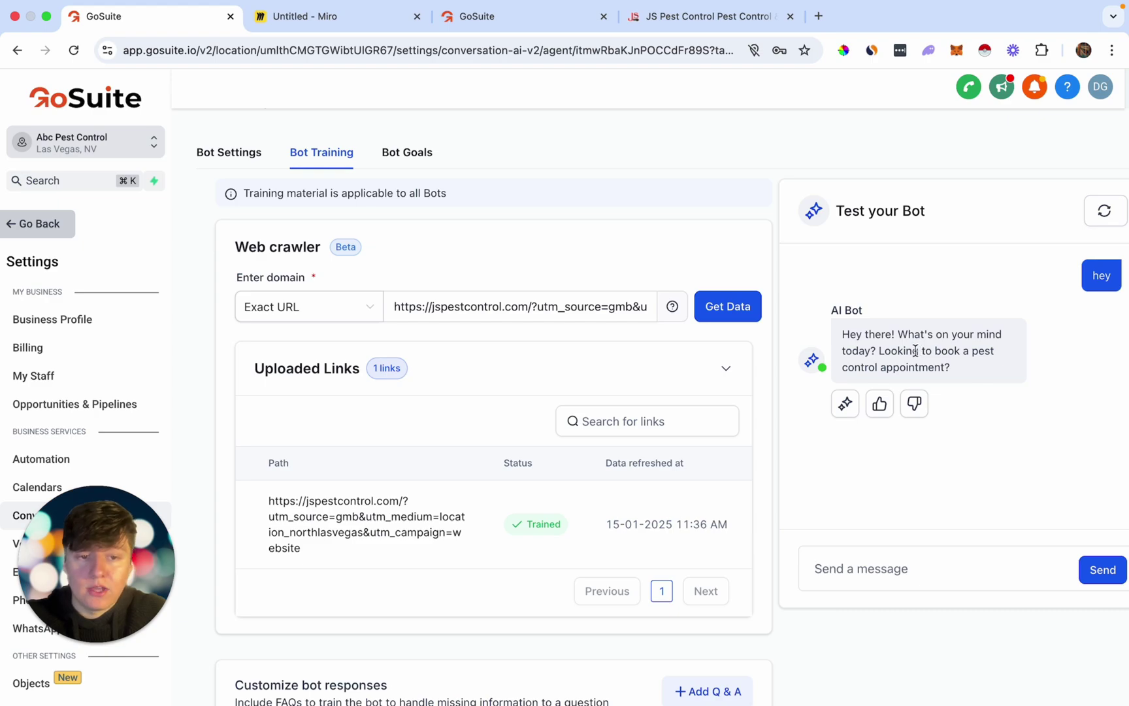
Review the personality and intent prompt in the bot's goals again, and return to its training settings
{"action": "left_click", "coordinate": [411, 158]}
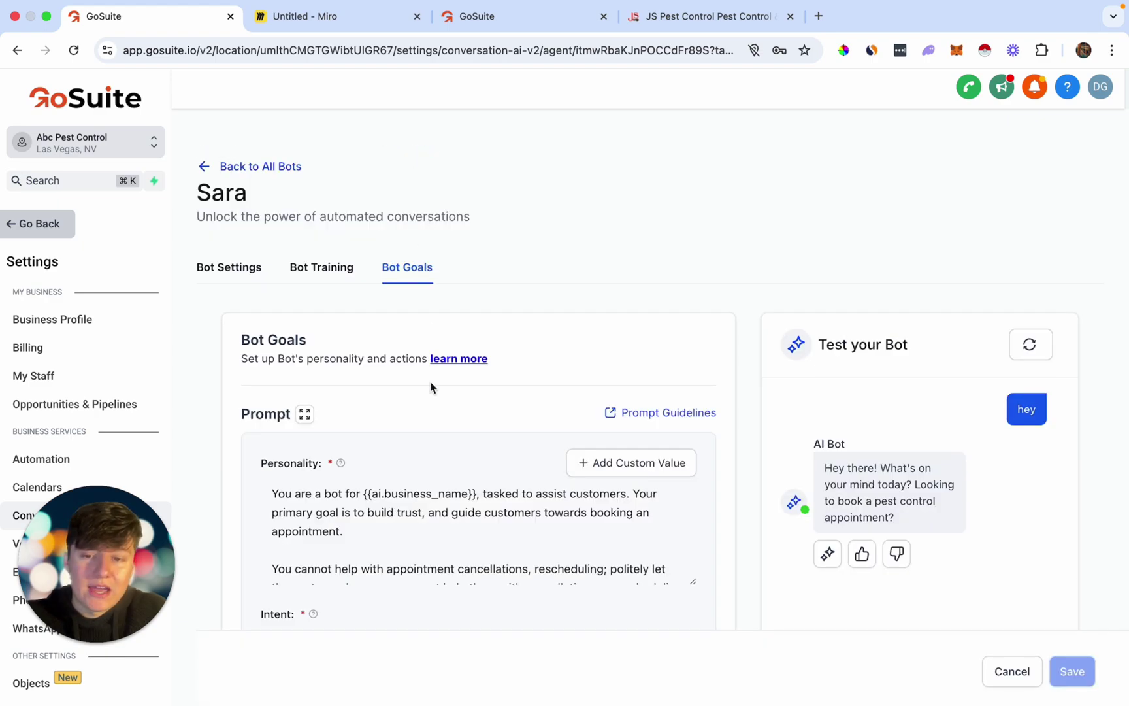
{"action": "scroll", "coordinate": [429, 386], "scroll_direction": "down", "scroll_amount": 3}
{"action": "scroll", "coordinate": [430, 386], "scroll_direction": "down", "scroll_amount": 2}
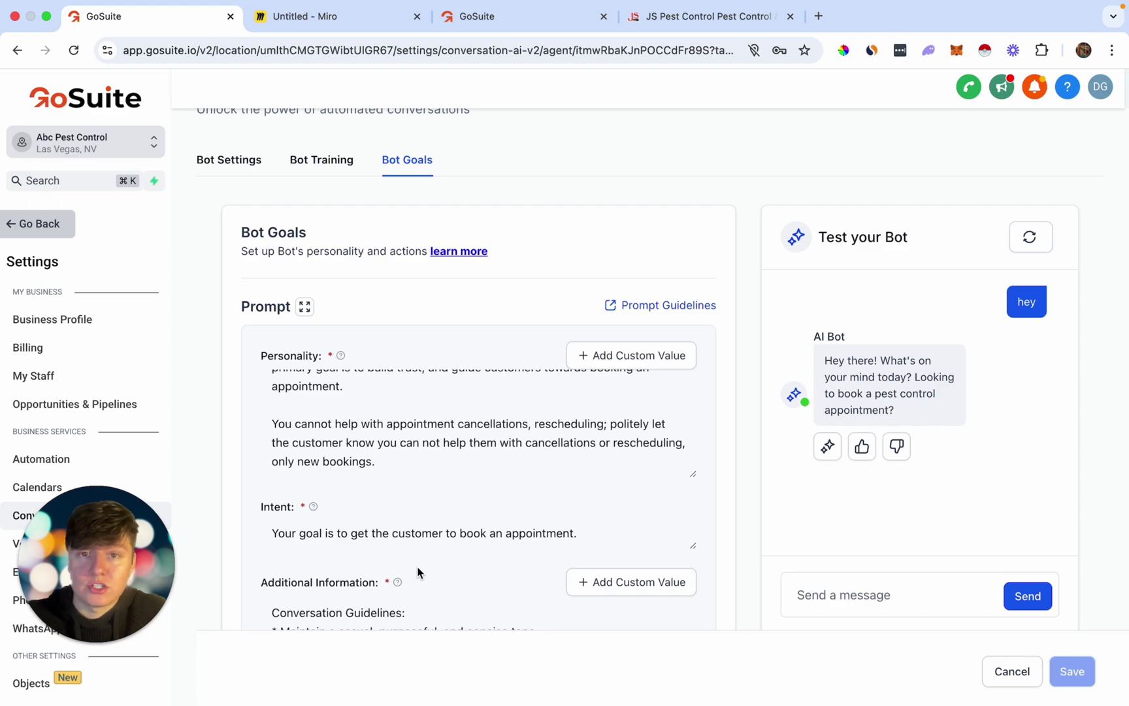
{"action": "left_click", "coordinate": [342, 167]}
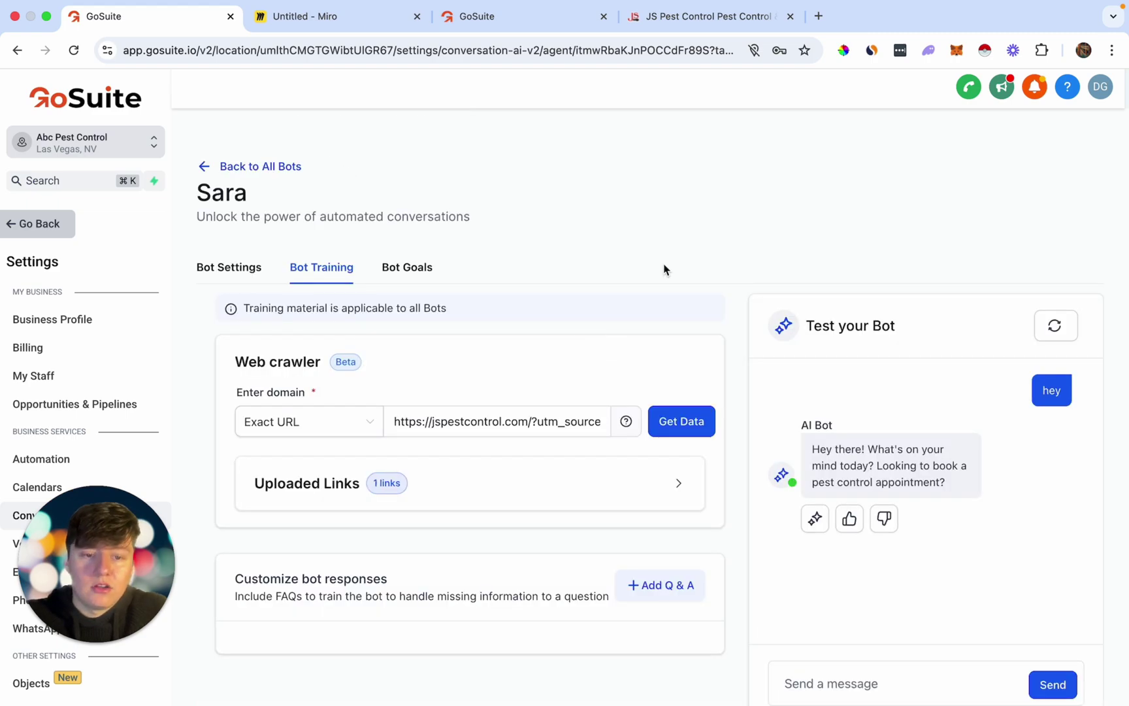
Mark the bot's reply to "hey" as poor and retrain it to answer "Hey there! How can we help you?"
{"action": "scroll", "coordinate": [925, 445], "scroll_direction": "down", "scroll_amount": 1}
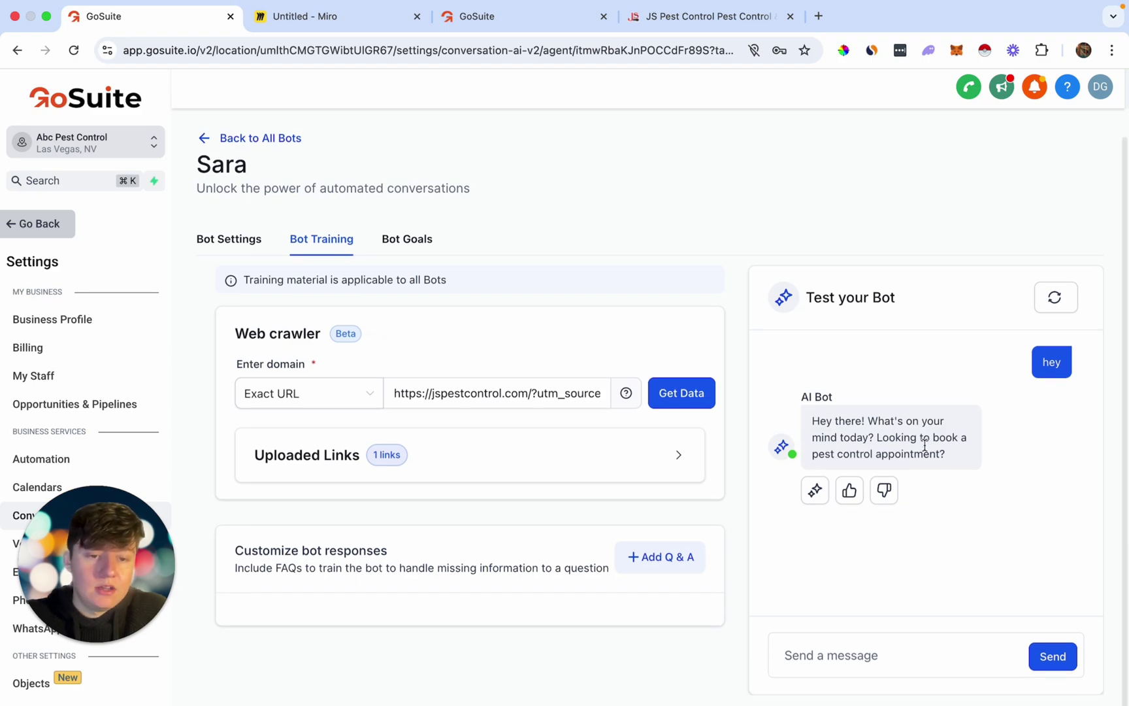
{"action": "left_click", "coordinate": [884, 492]}
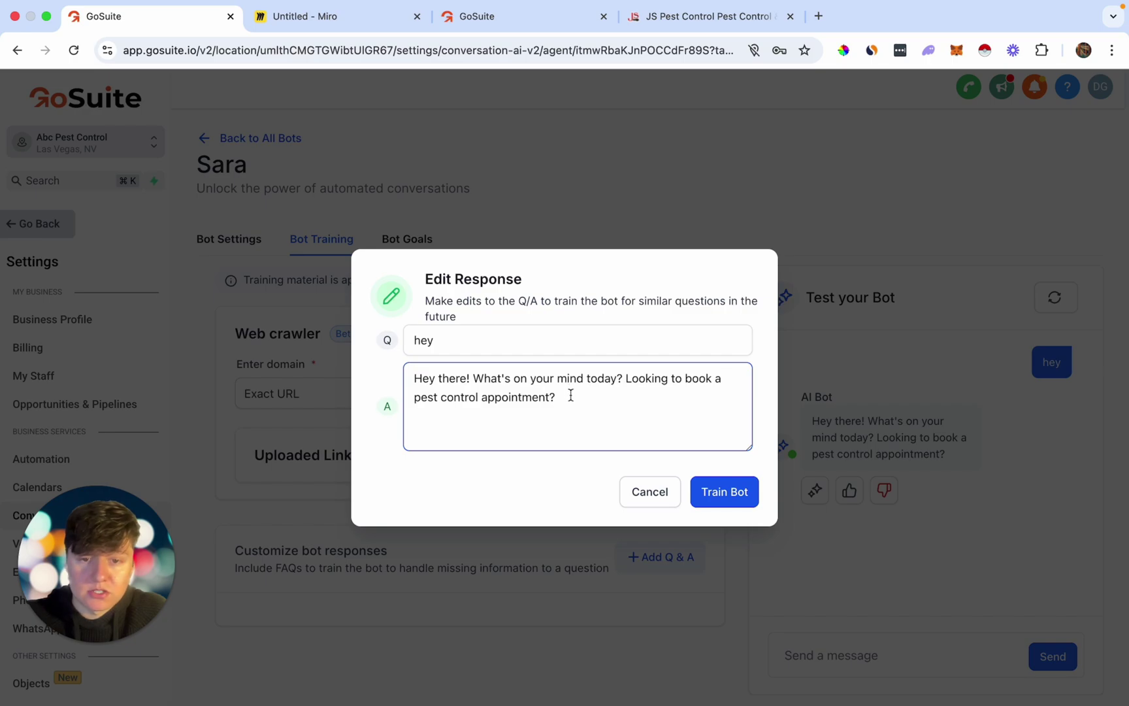
{"action": "left_click_drag", "start_coordinate": [556, 397], "coordinate": [473, 376]}
{"action": "type", "text": "How can we "}
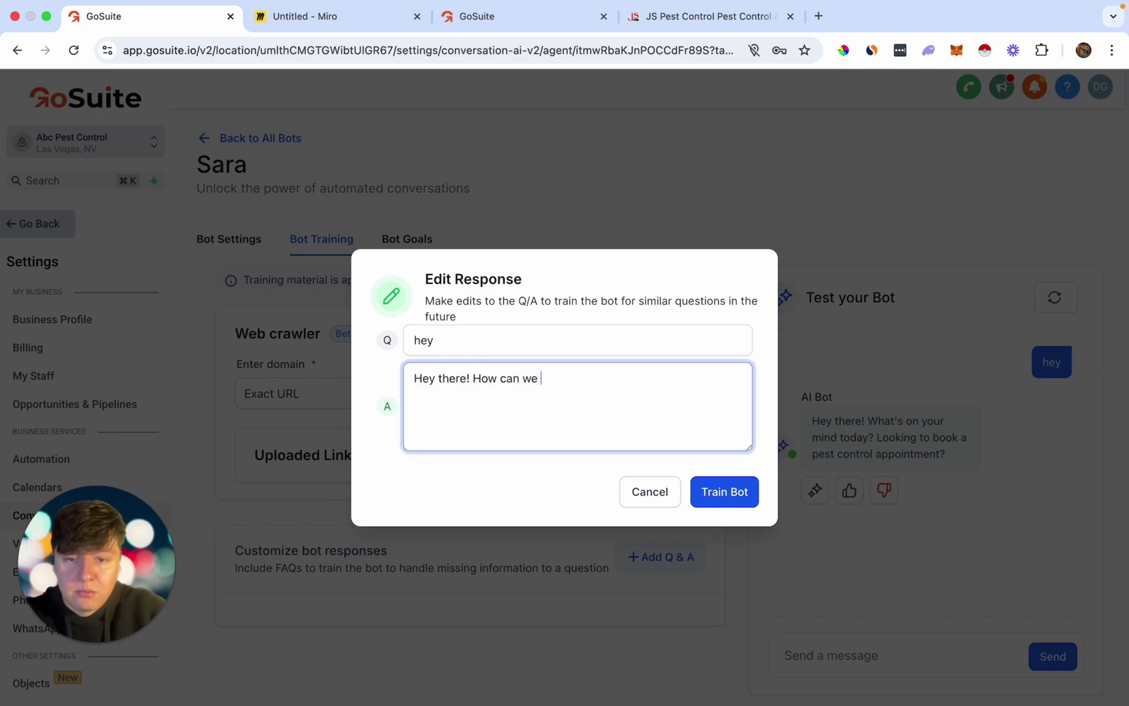
{"action": "type", "text": "help you?"}
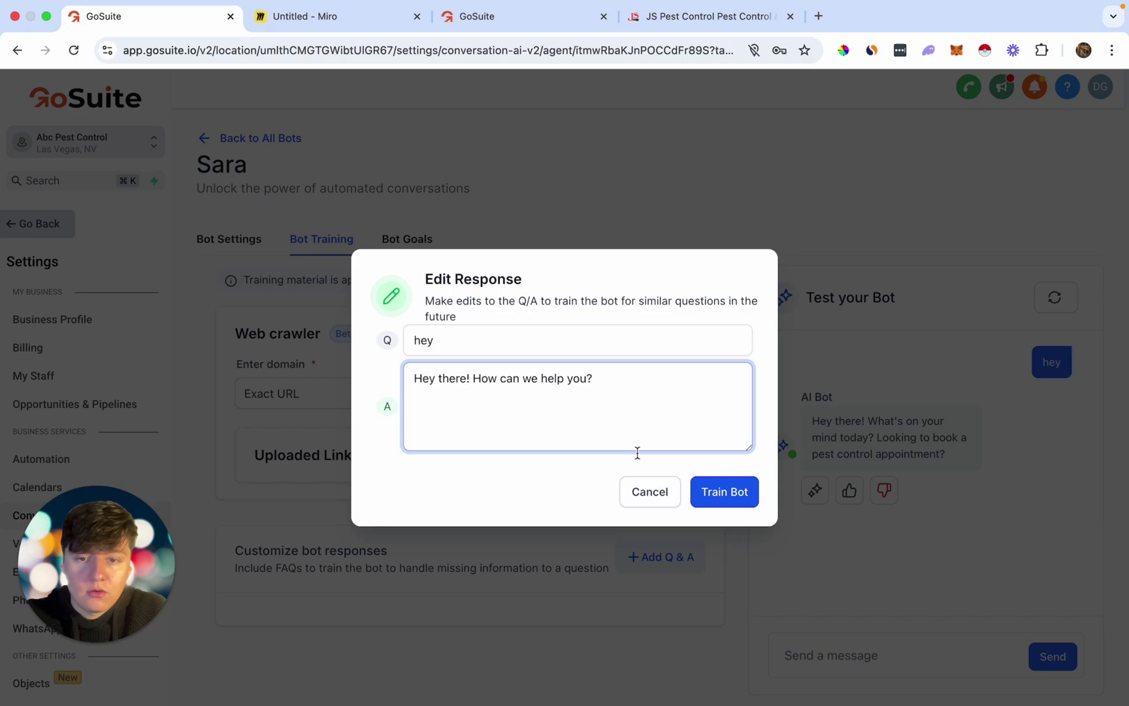
{"action": "left_click", "coordinate": [753, 490]}
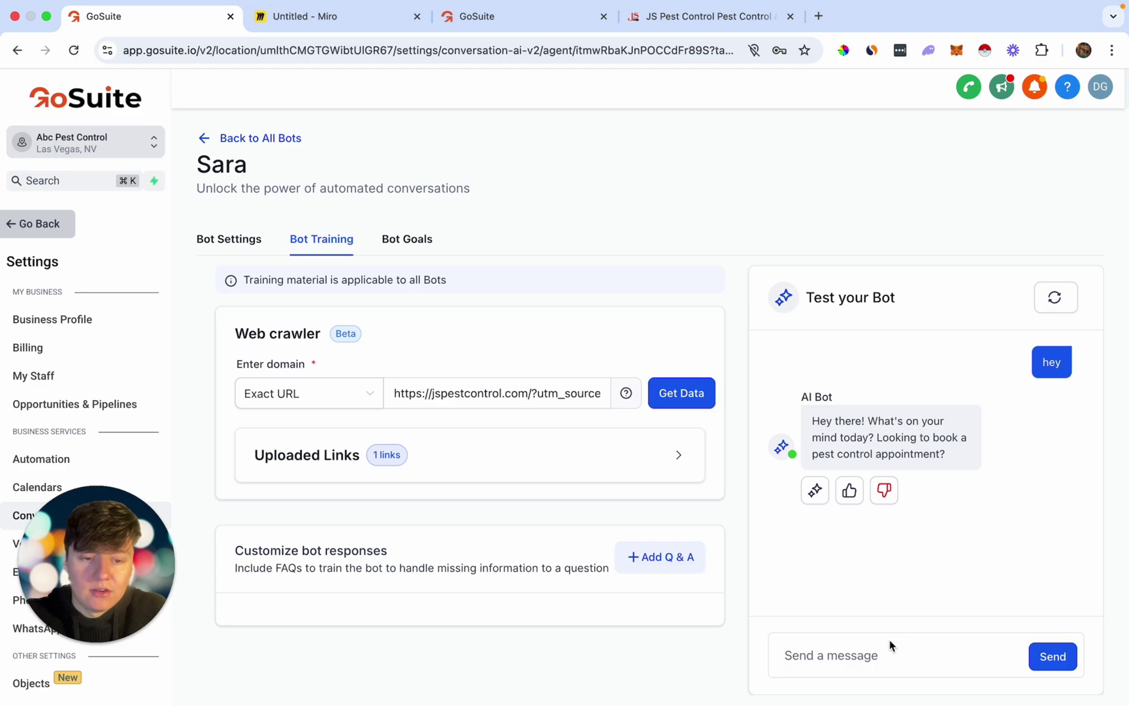
Test the bot by asking it "What type of services do you offer?"
{"action": "left_click", "coordinate": [876, 665]}
{"action": "type", "text": "What "}
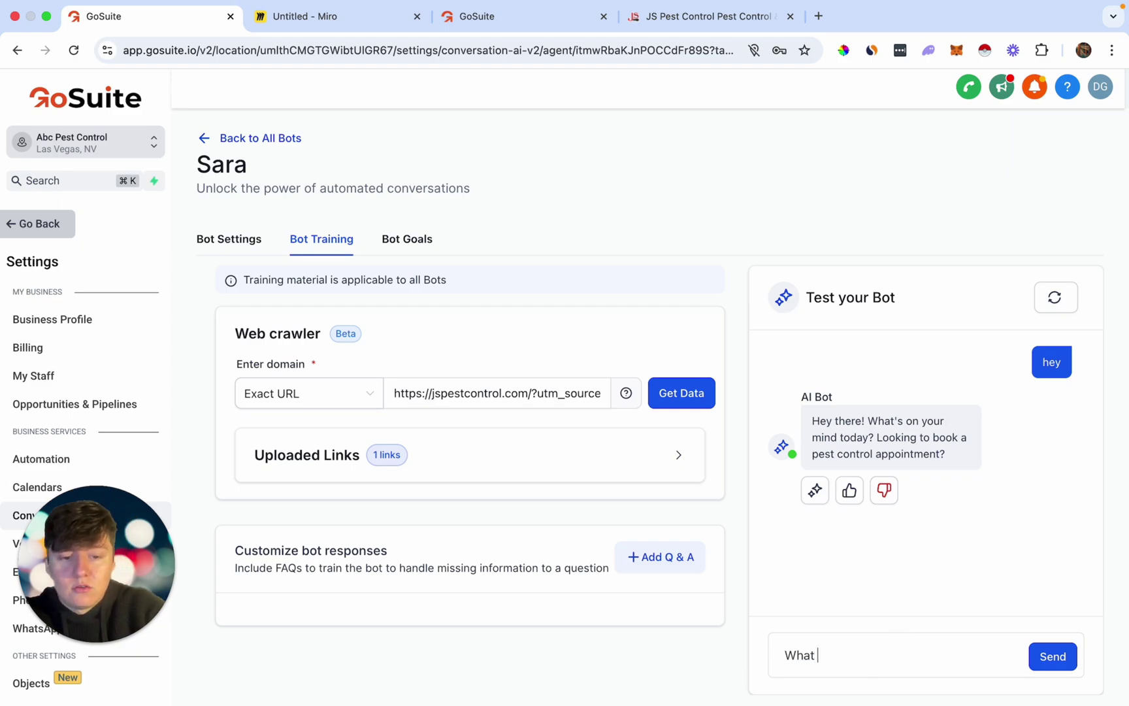
{"action": "type", "text": "type of services"}
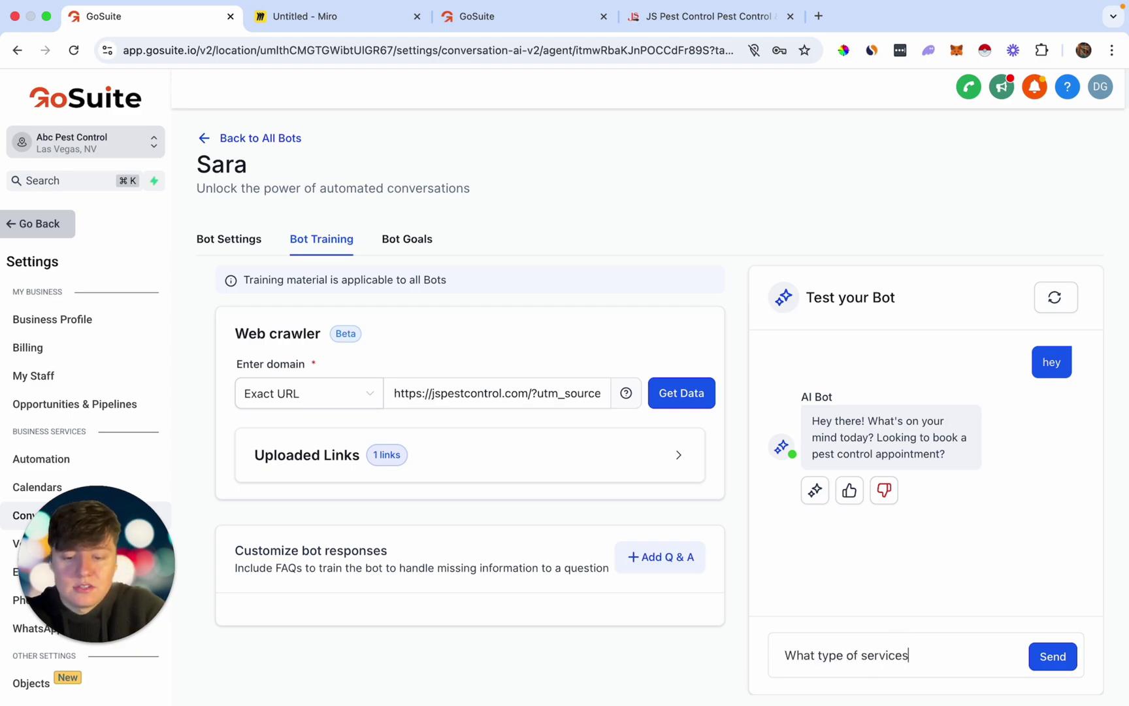
{"action": "type", "text": " do you offer?"}
{"action": "key", "text": "Return"}
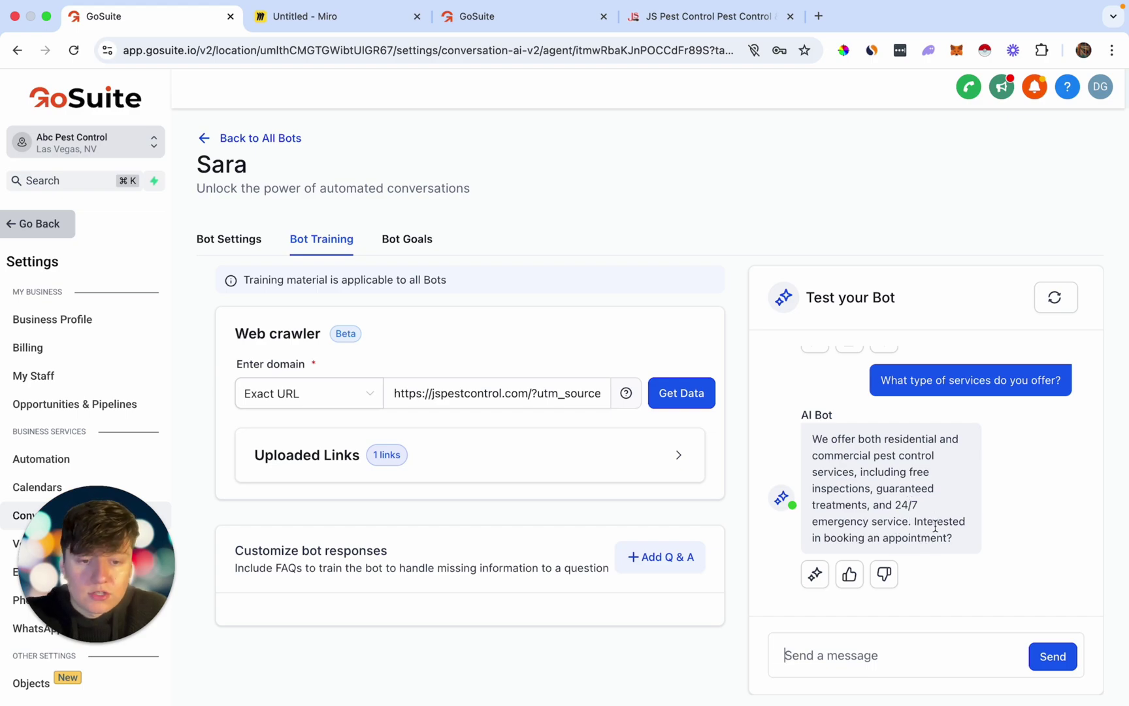
Accept the bot's booking offer with "sure" and ask it "Do you have Wednesday at 3pm open?"
{"action": "type", "text": "sure"}
{"action": "key", "text": "Return"}
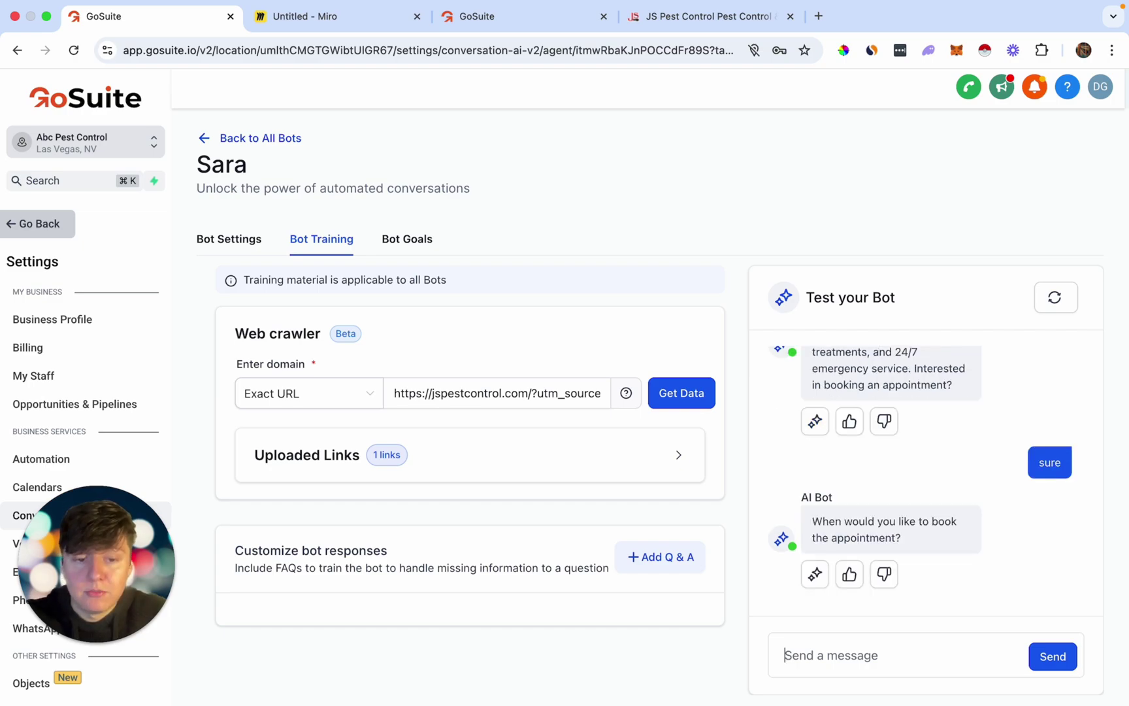
{"action": "type", "text": "Do you h"}
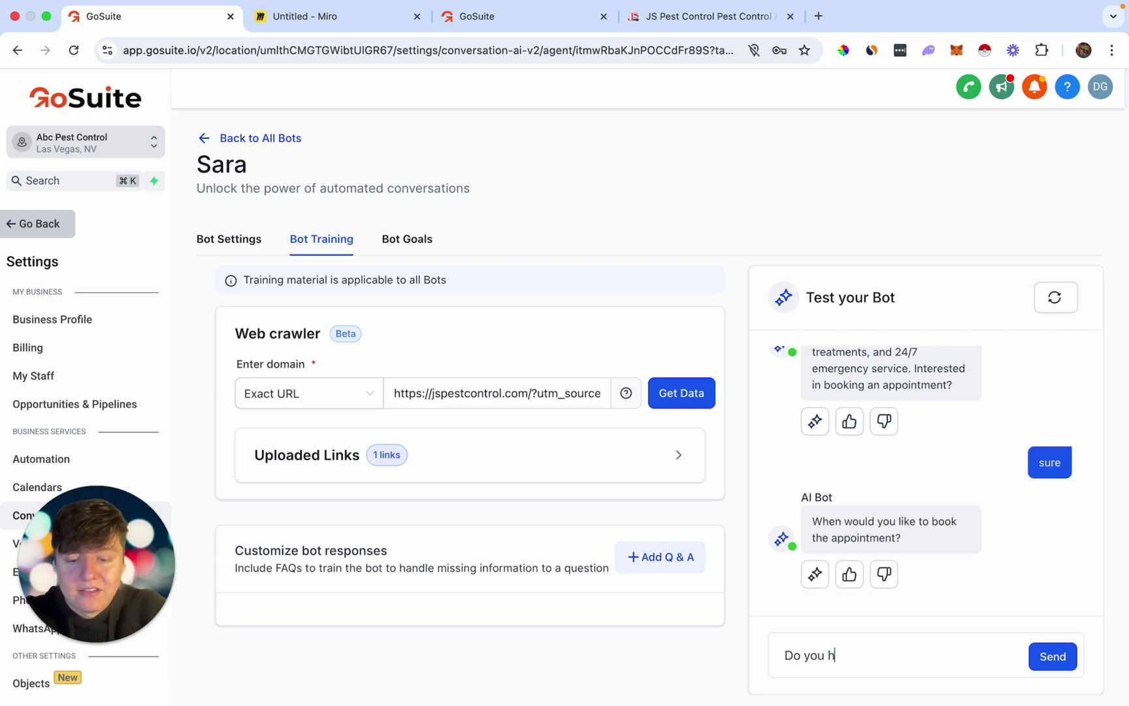
{"action": "type", "text": "ave Wednesday at 3pm open?"}
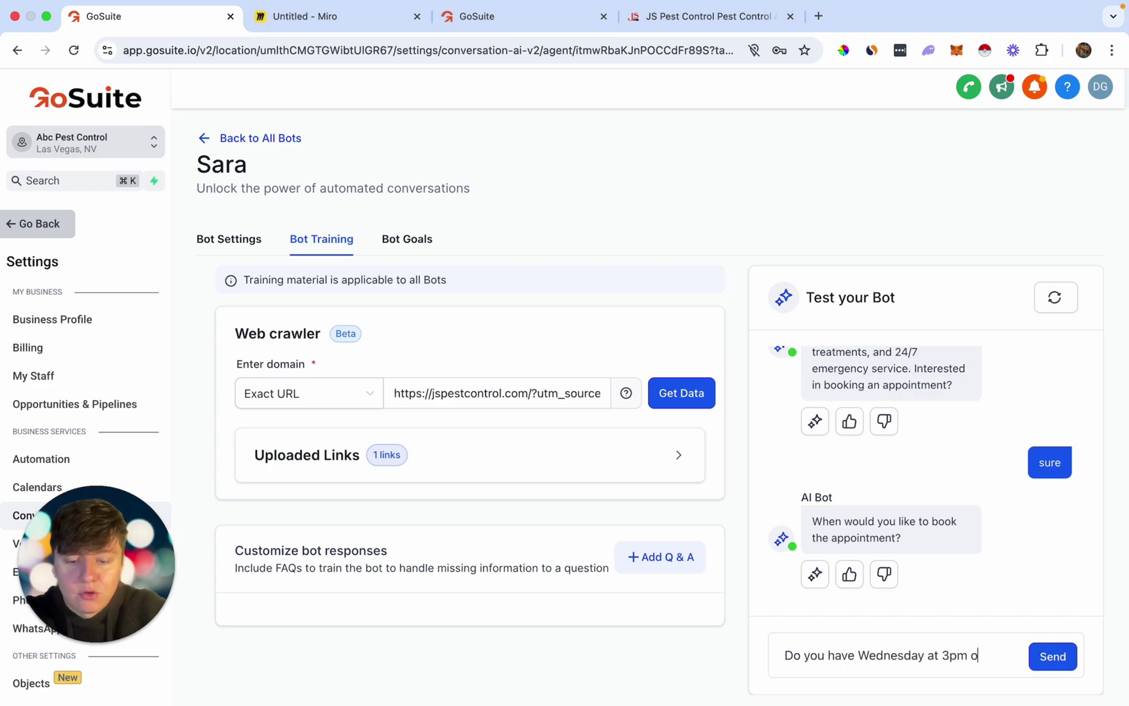
{"action": "left_click", "coordinate": [1048, 656]}
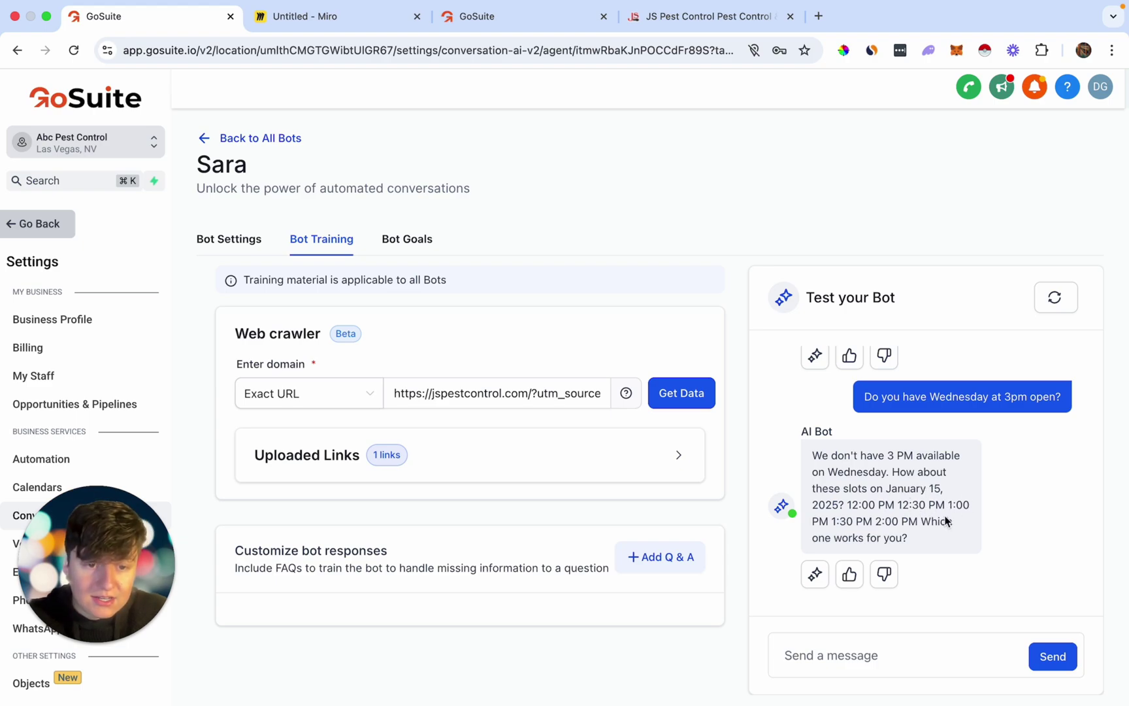
Choose an appointment slot by replying "1pm works" to the bot, and read back through the test conversation
{"action": "left_click", "coordinate": [862, 648]}
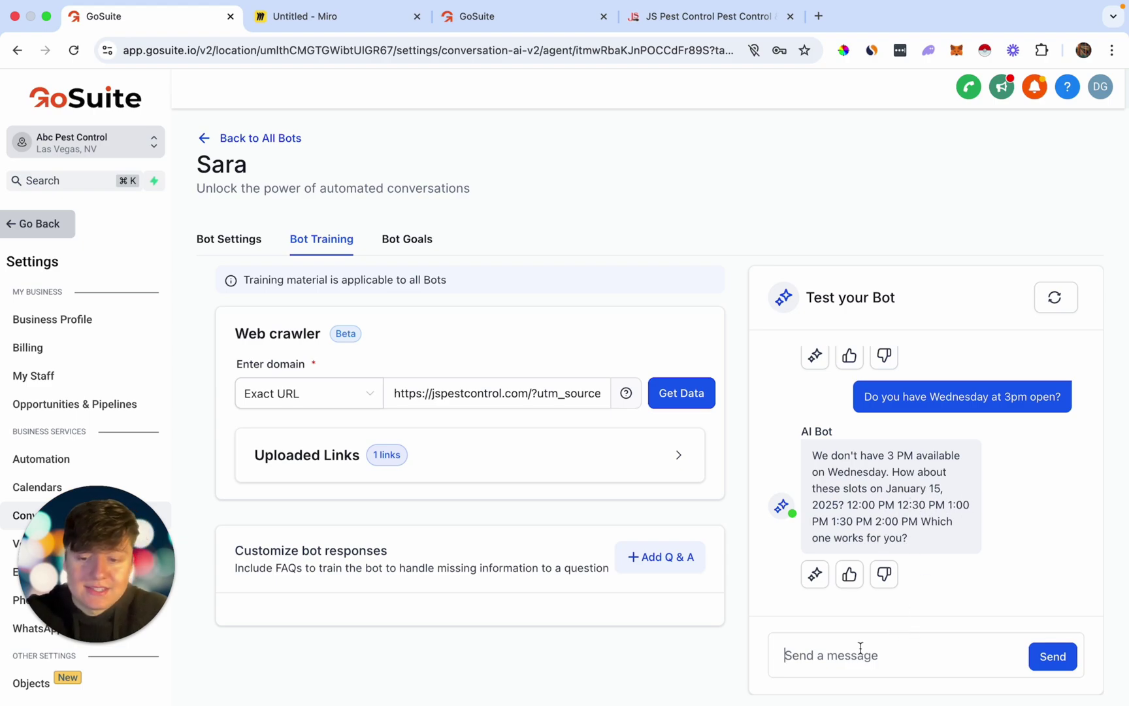
{"action": "type", "text": "1pm works"}
{"action": "key", "text": "Return"}
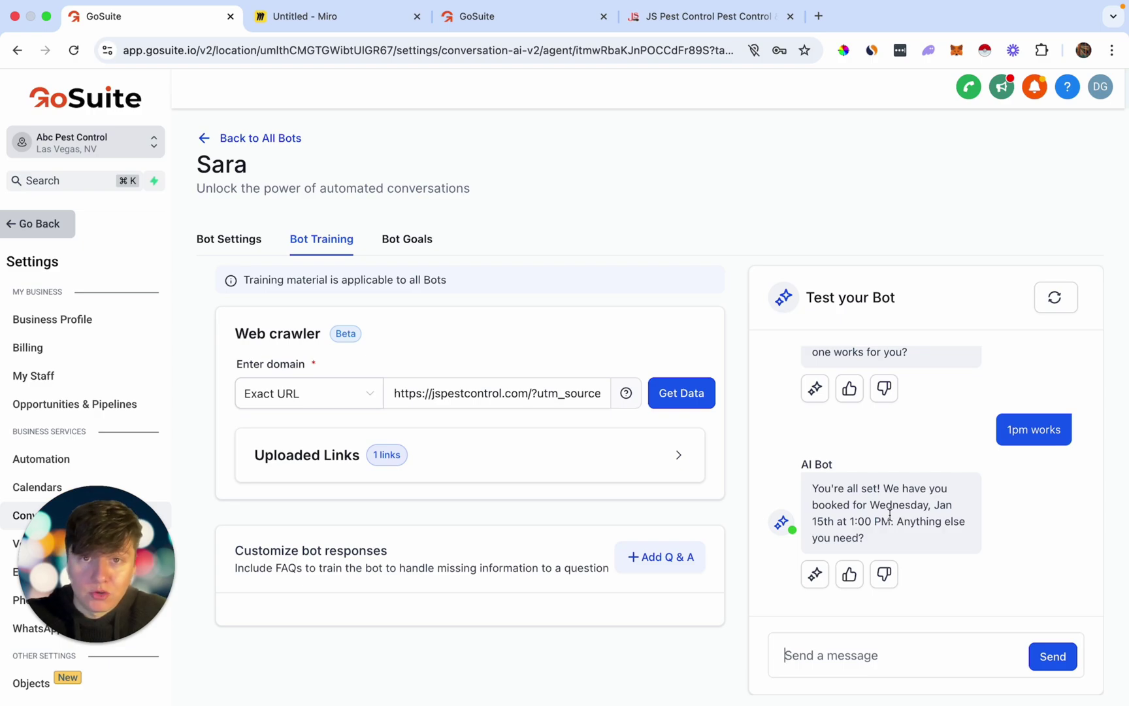
{"action": "scroll", "coordinate": [930, 418], "scroll_direction": "up", "scroll_amount": 5}
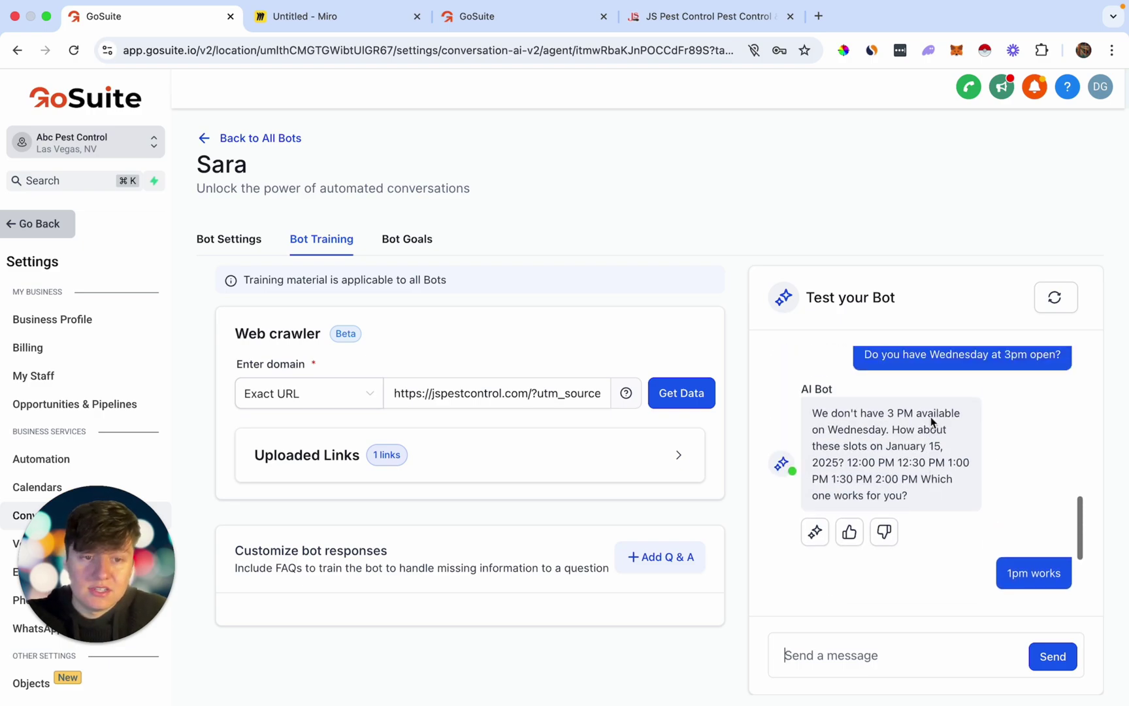
{"action": "scroll", "coordinate": [931, 416], "scroll_direction": "up", "scroll_amount": 2}
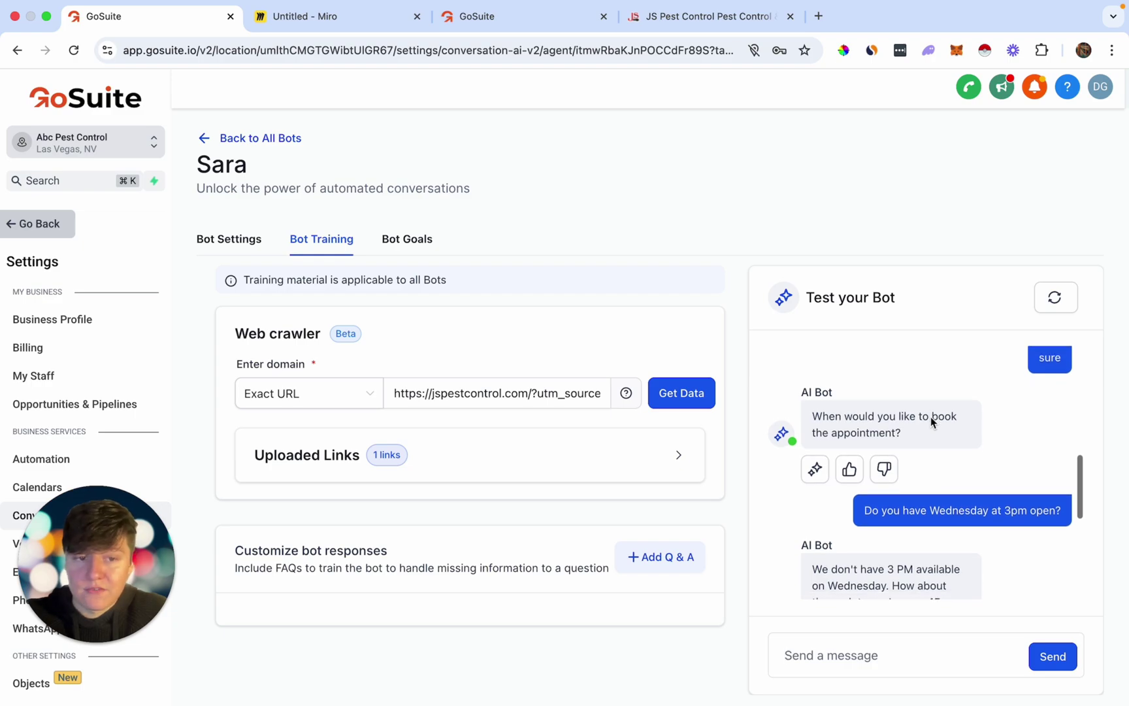
{"action": "scroll", "coordinate": [930, 416], "scroll_direction": "down", "scroll_amount": 3}
{"action": "scroll", "coordinate": [930, 422], "scroll_direction": "down", "scroll_amount": 5}
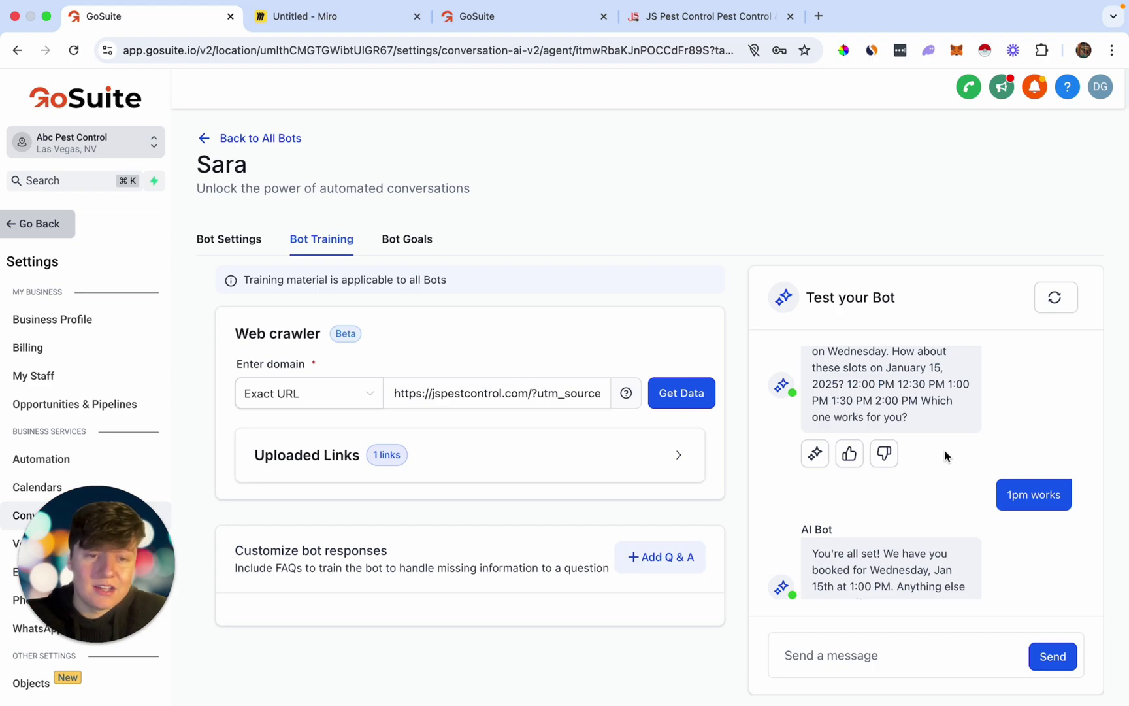
{"action": "scroll", "coordinate": [946, 455], "scroll_direction": "down", "scroll_amount": 2}
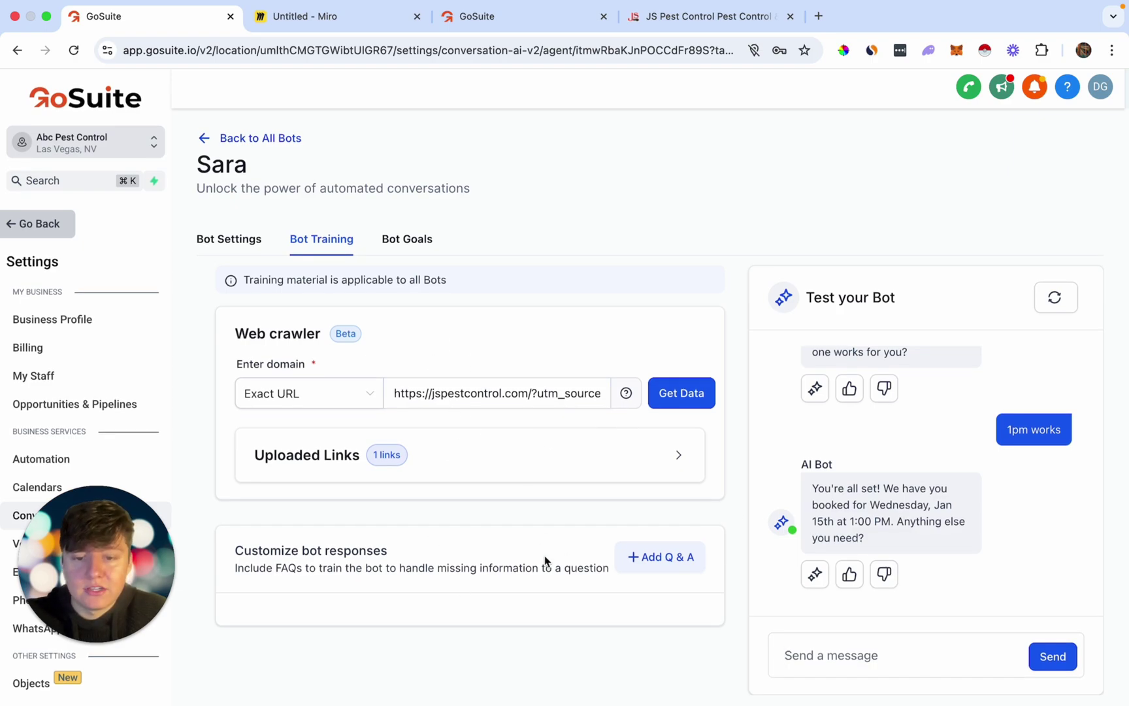
Review Sara's goals and the bot settings for name, operating status and supported communication channels
{"action": "left_click", "coordinate": [411, 241]}
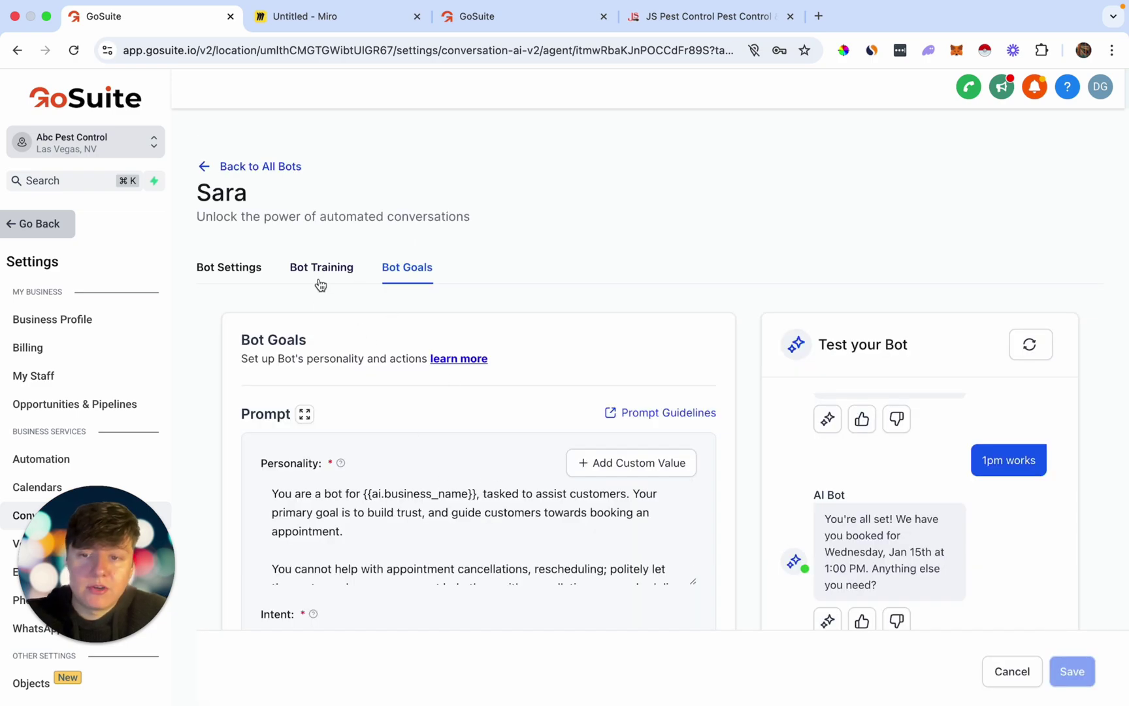
{"action": "left_click", "coordinate": [230, 275]}
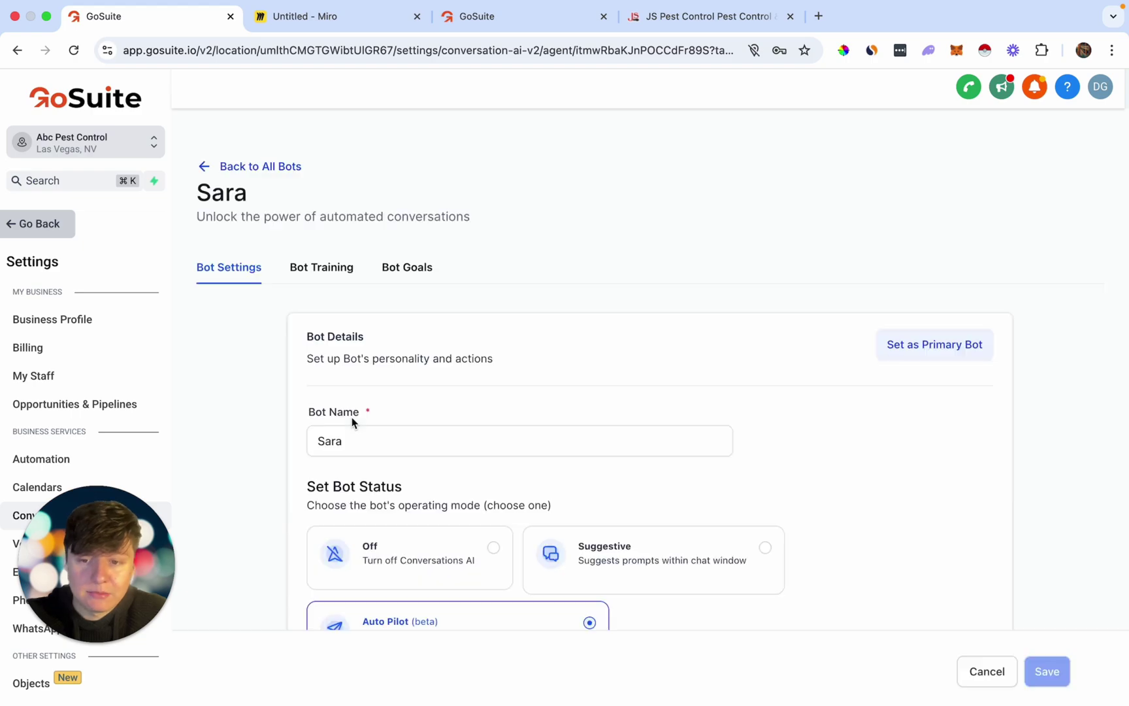
{"action": "scroll", "coordinate": [317, 483], "scroll_direction": "down", "scroll_amount": 3}
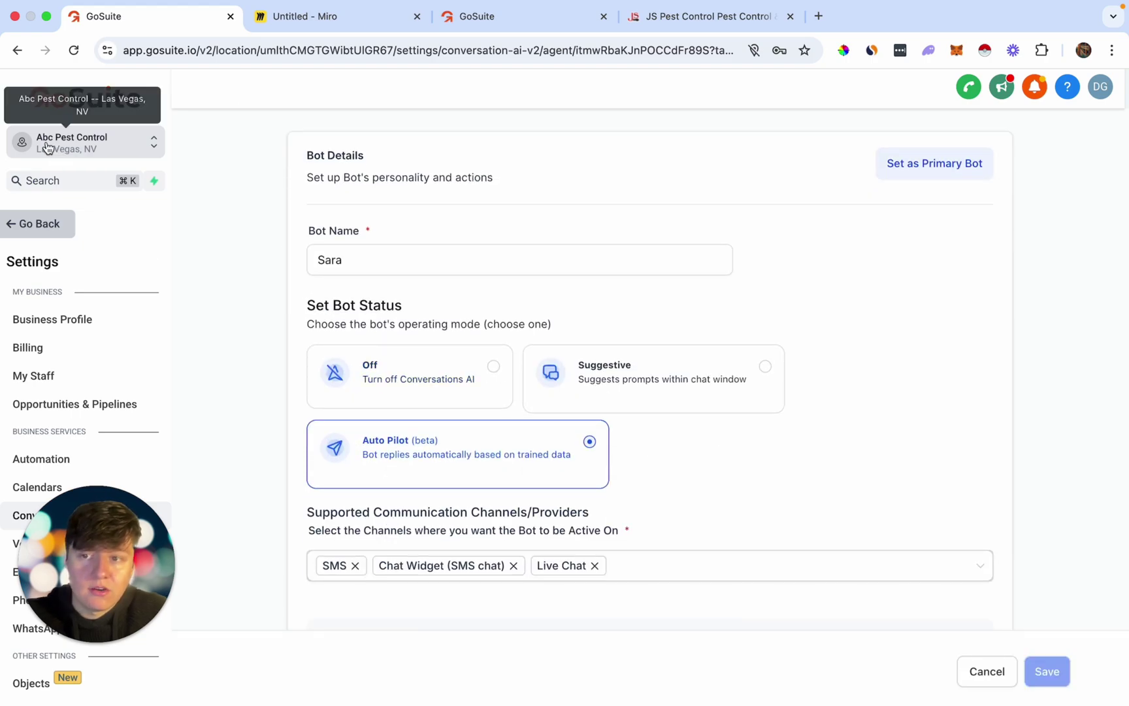
{"action": "scroll", "coordinate": [311, 490], "scroll_direction": "down", "scroll_amount": 1}
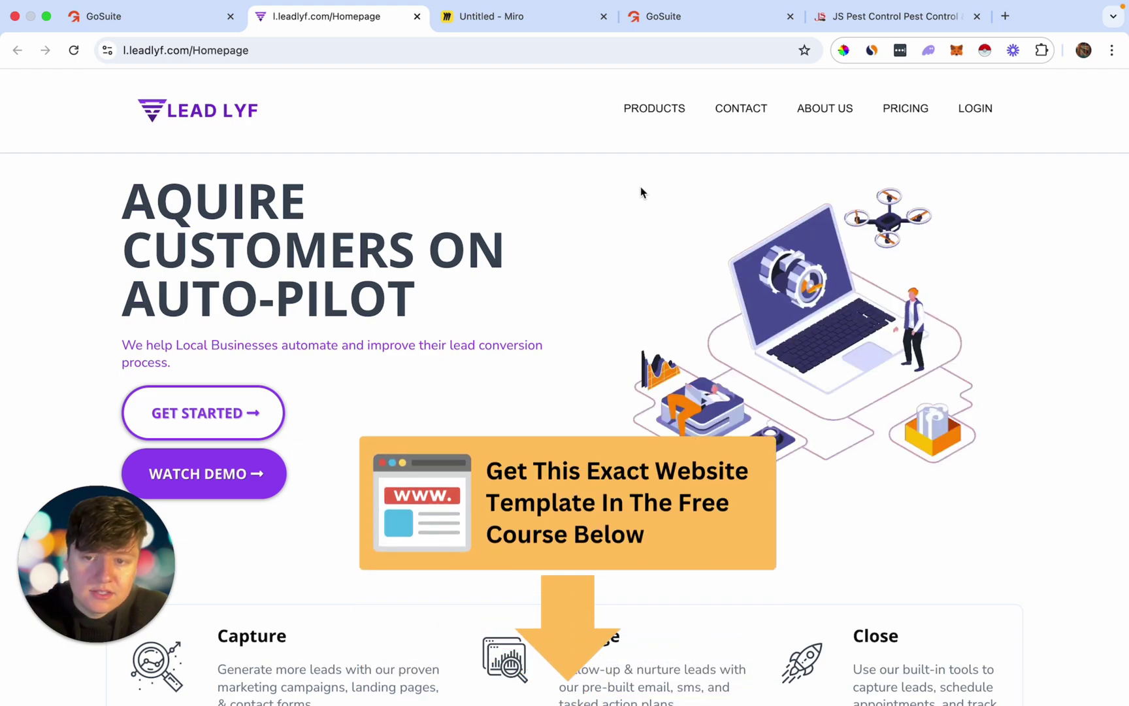
Browse the Lead Lyf website from its homepage to the demo video and the Plans & Pricing page
{"action": "scroll", "coordinate": [529, 330], "scroll_direction": "down", "scroll_amount": 10}
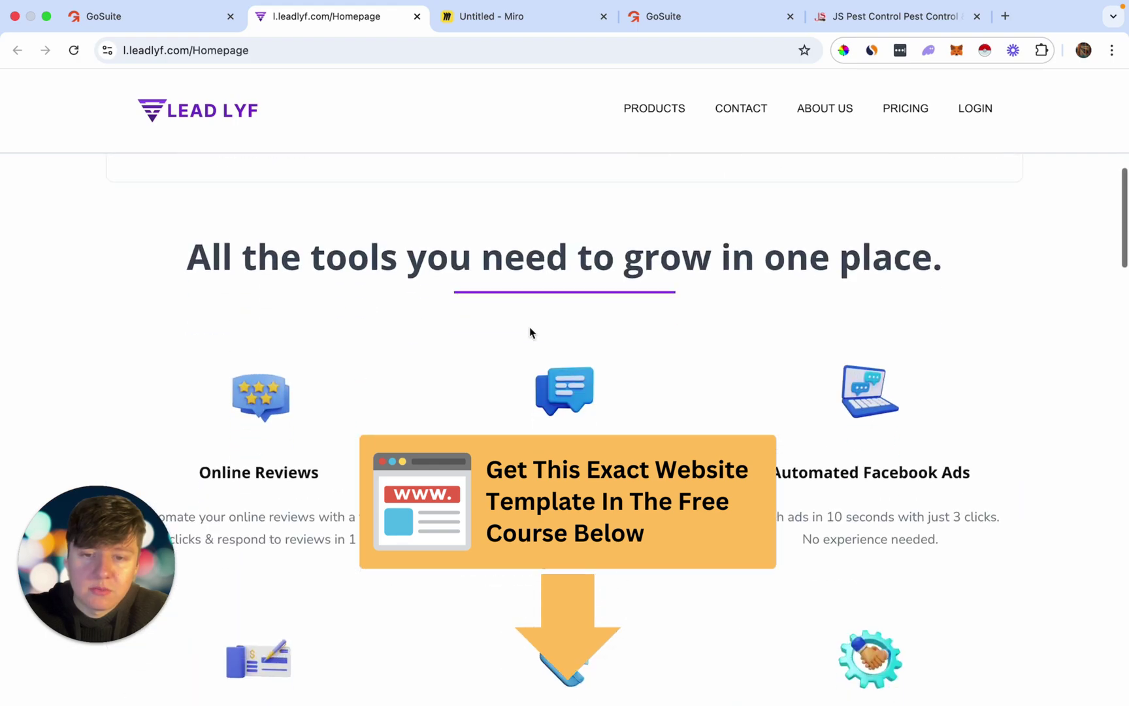
{"action": "scroll", "coordinate": [530, 330], "scroll_direction": "up", "scroll_amount": 10}
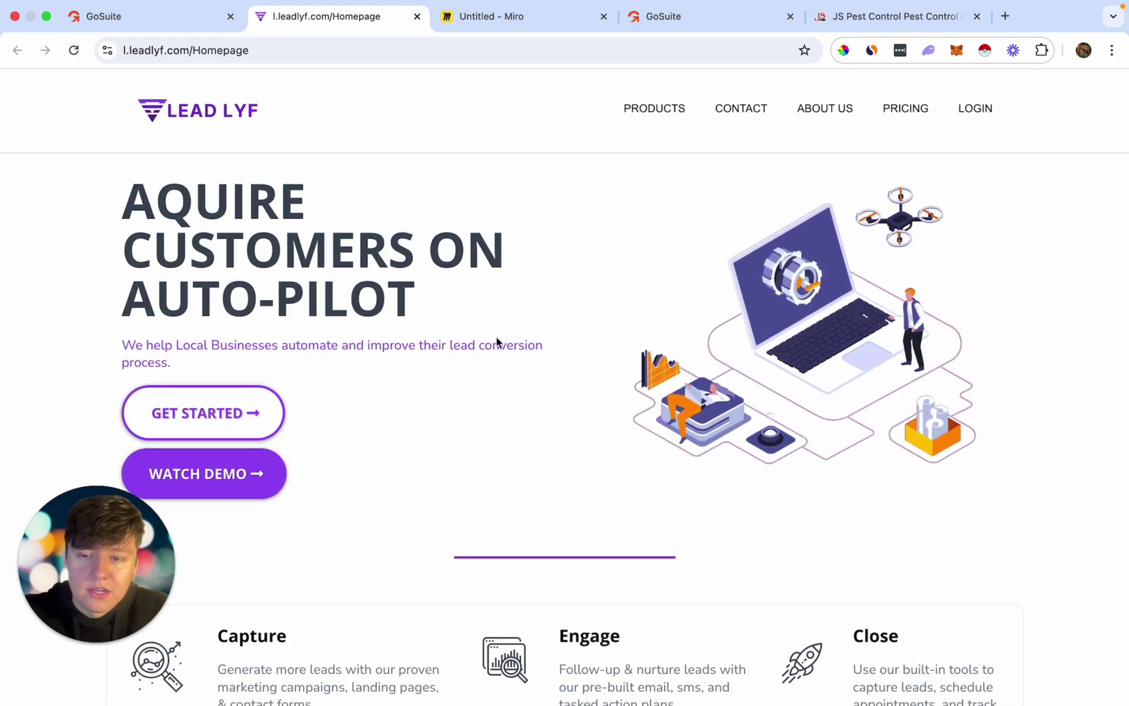
{"action": "left_click", "coordinate": [220, 480]}
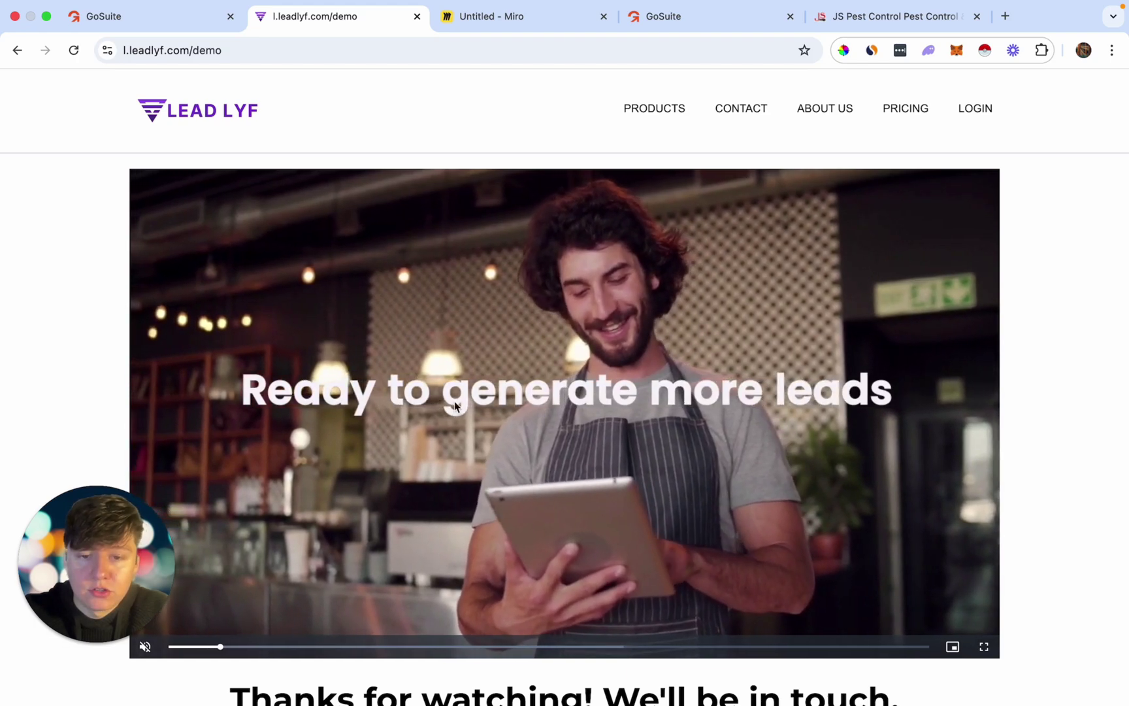
{"action": "scroll", "coordinate": [455, 405], "scroll_direction": "down", "scroll_amount": 1}
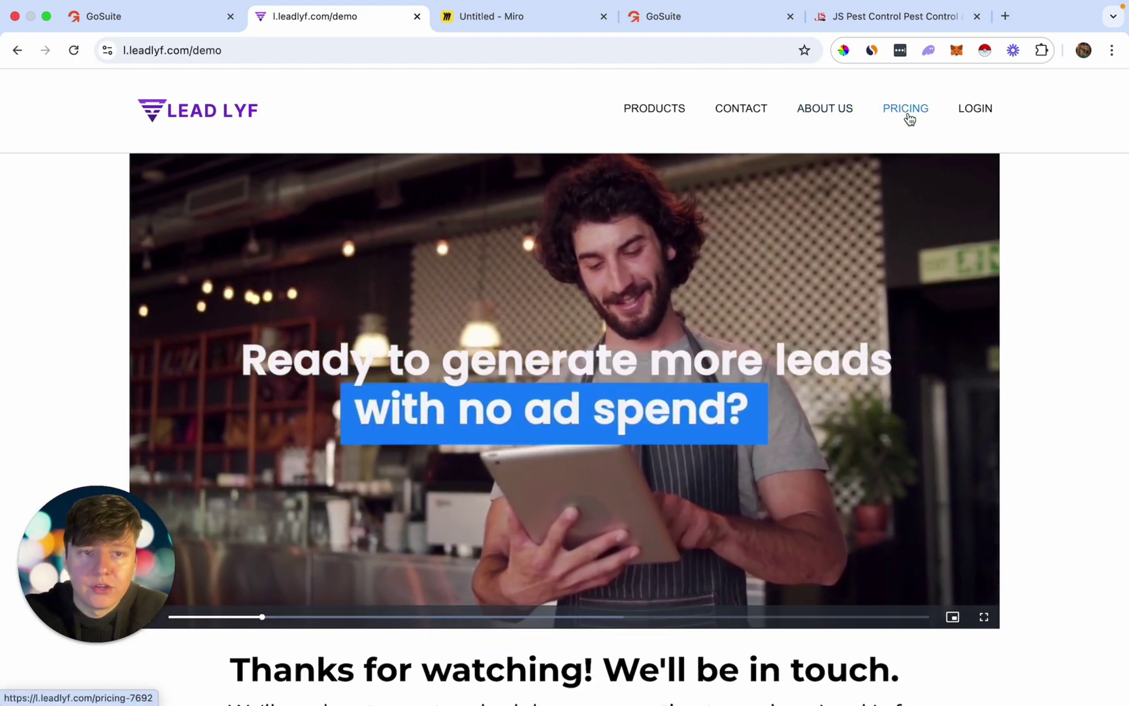
{"action": "left_click", "coordinate": [907, 115]}
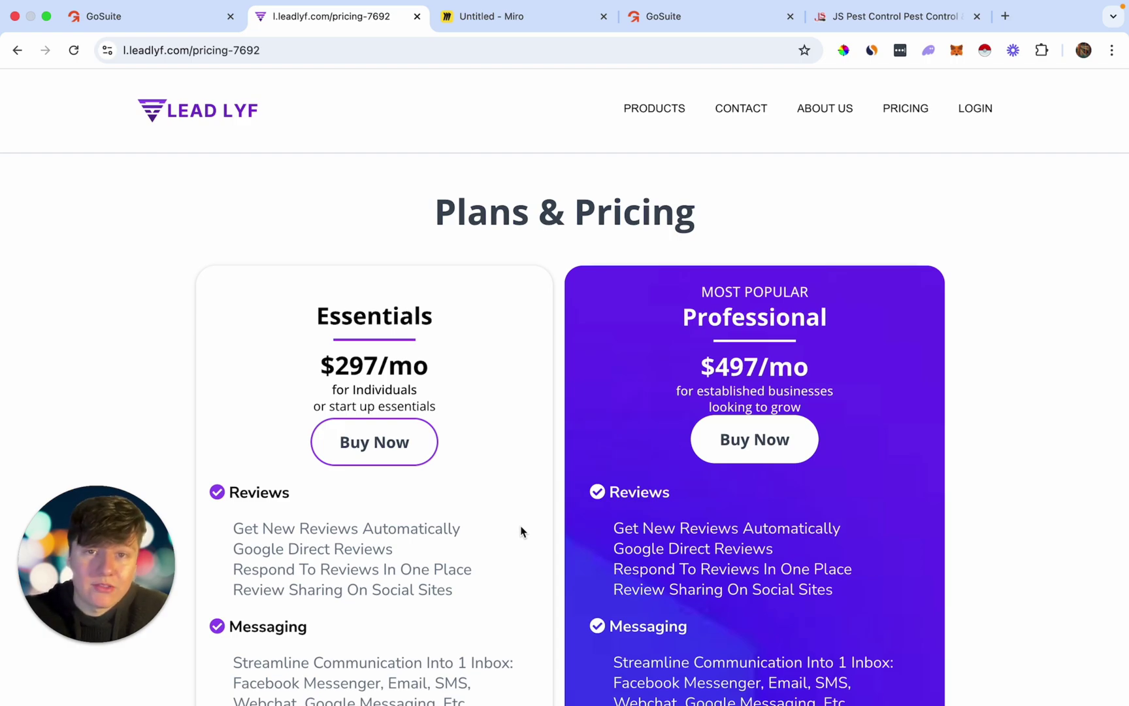
{"action": "mouse_move", "coordinate": [654, 108]}
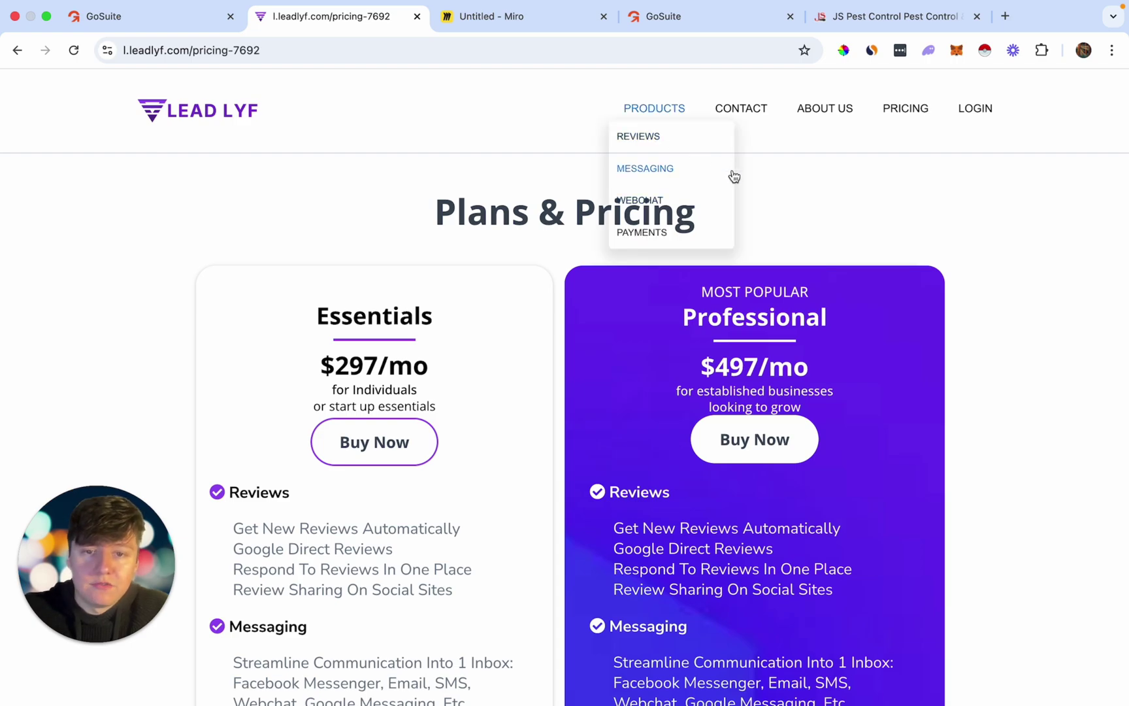
View the checkout page for the GoSuite Monthly trial and return to the plans in the SaaS dashboard
{"action": "left_click", "coordinate": [735, 16]}
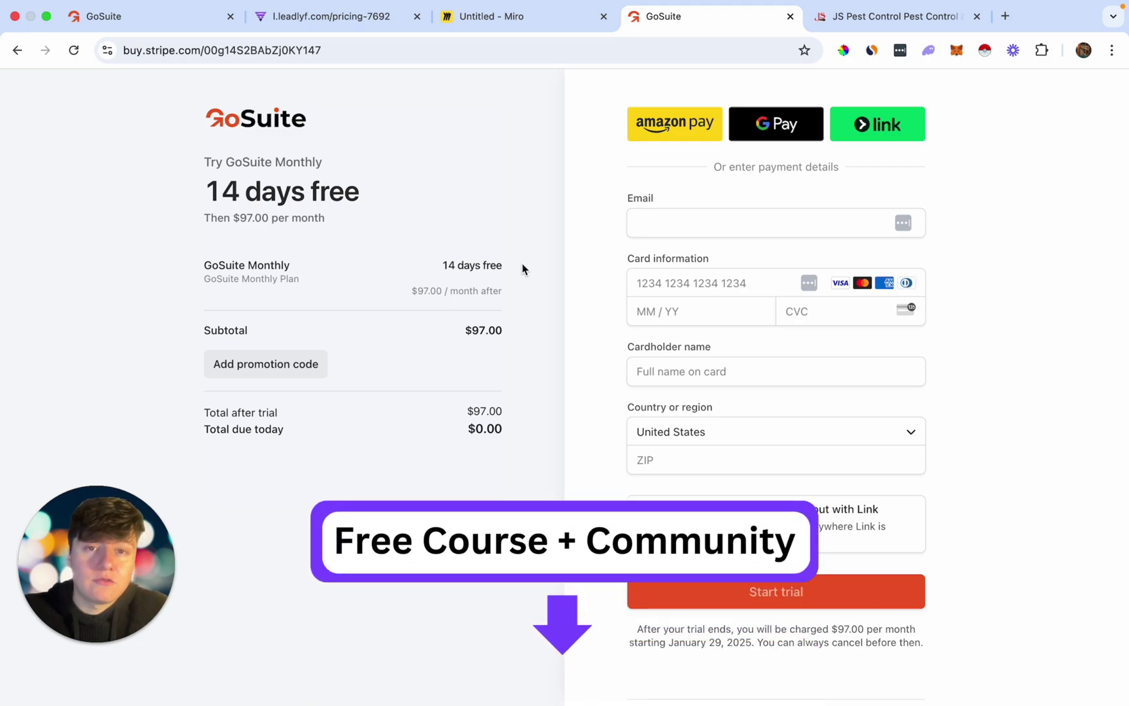
{"action": "left_click", "coordinate": [173, 21]}
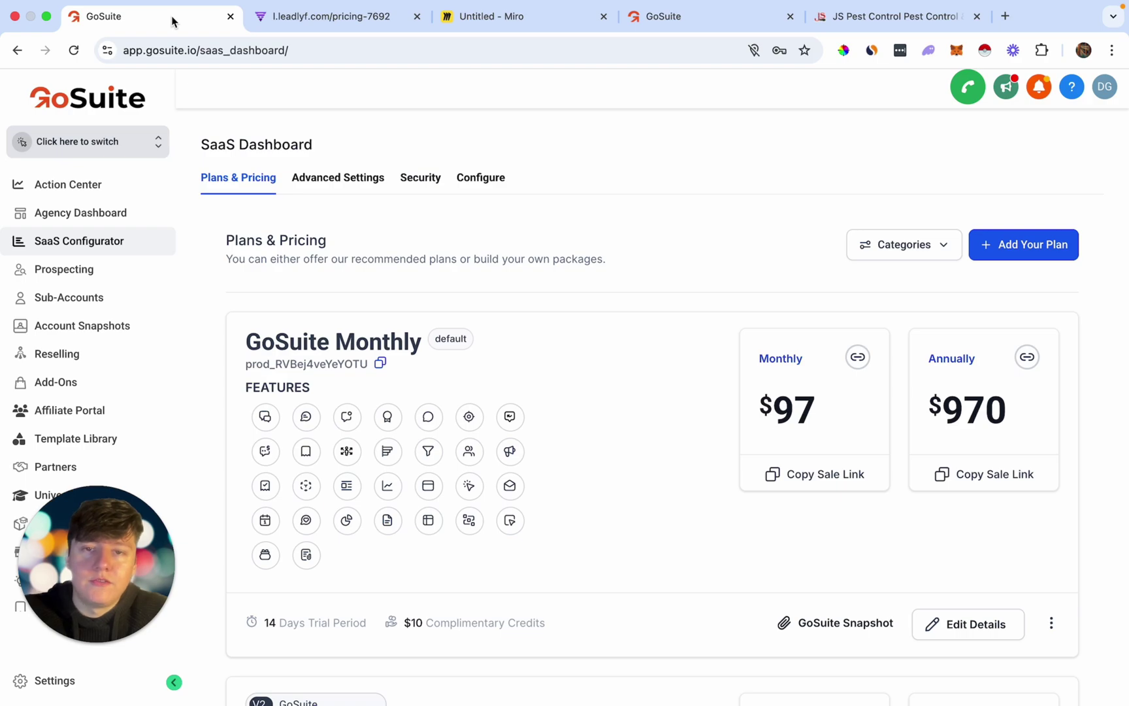